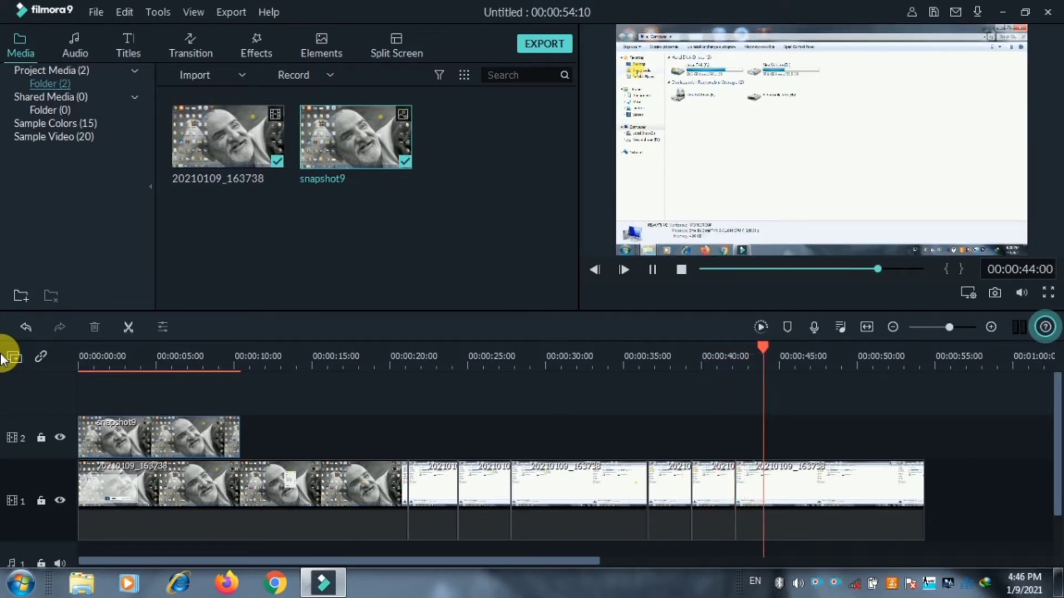
Pause the preview and place the 20210109_163738 clip at the start of video track 2, keeping the 1920 x 1080 25fps project settings
{"action": "left_click", "coordinate": [650, 270]}
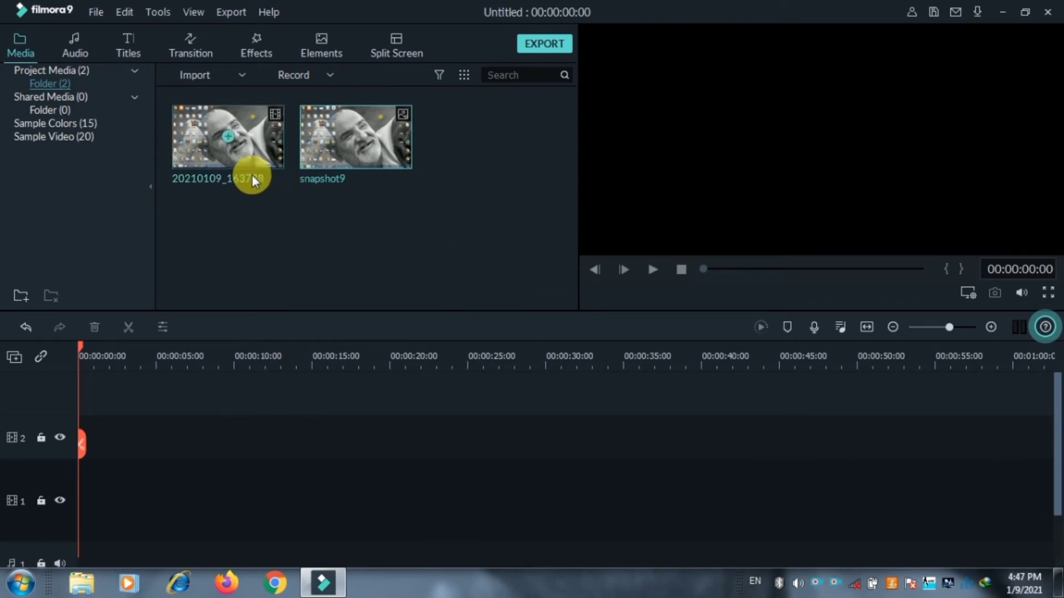
{"action": "left_click_drag", "start_coordinate": [233, 151], "coordinate": [76, 444]}
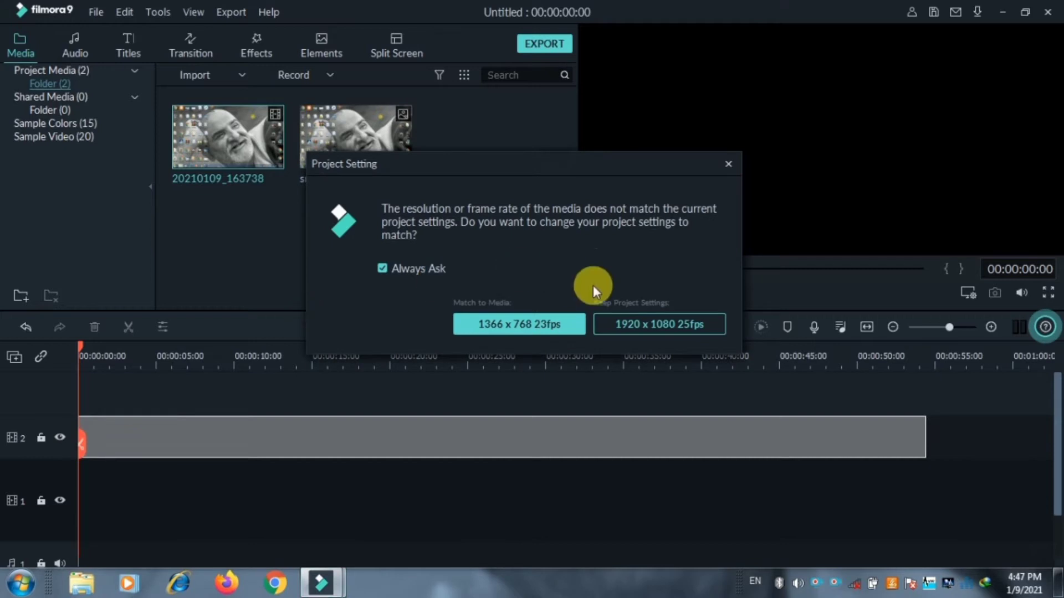
{"action": "left_click", "coordinate": [623, 320]}
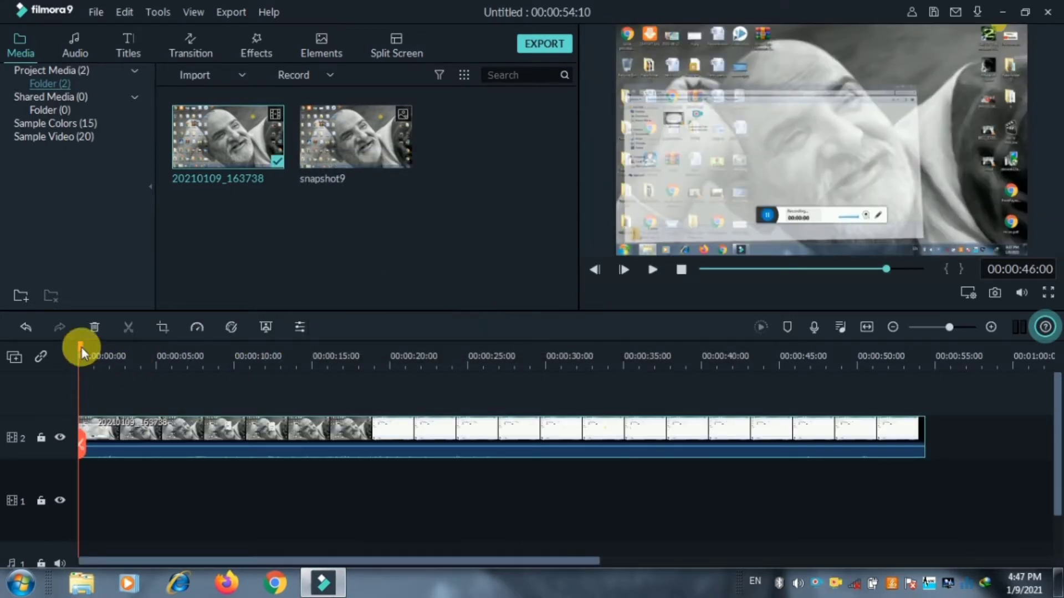
Split the 20210109_163738 clip on track 2 at 00:00:20:17
{"action": "left_click_drag", "start_coordinate": [81, 347], "coordinate": [400, 374]}
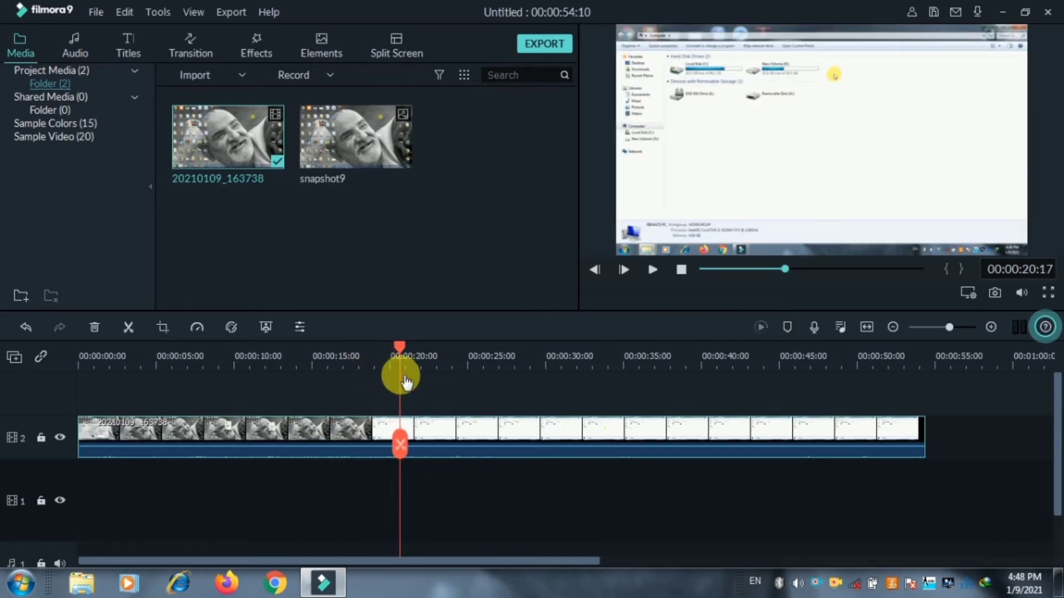
{"action": "left_click", "coordinate": [415, 441]}
{"action": "mouse_move", "coordinate": [407, 457]}
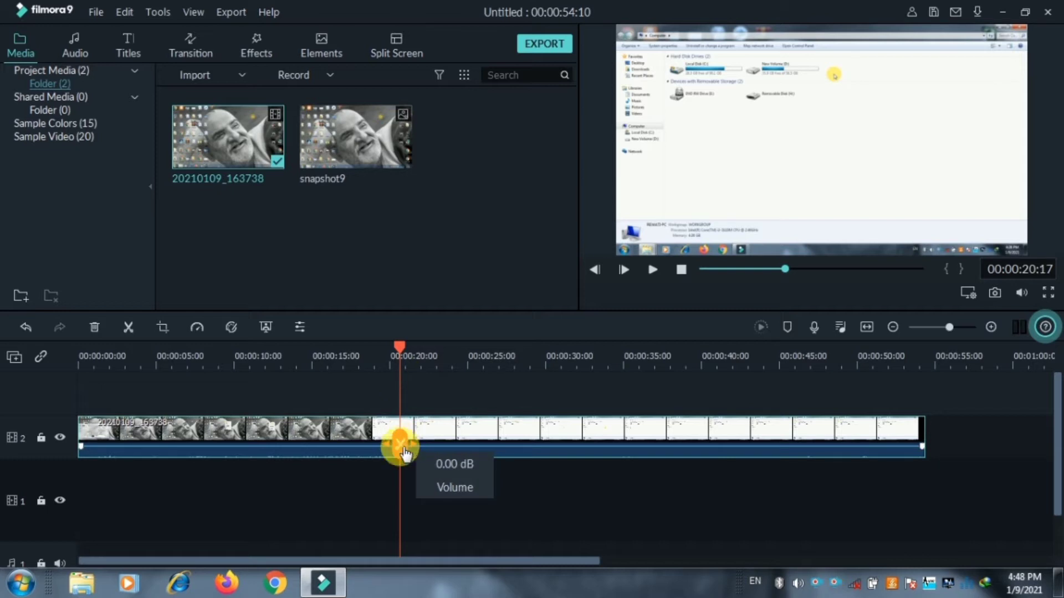
{"action": "left_click", "coordinate": [400, 446]}
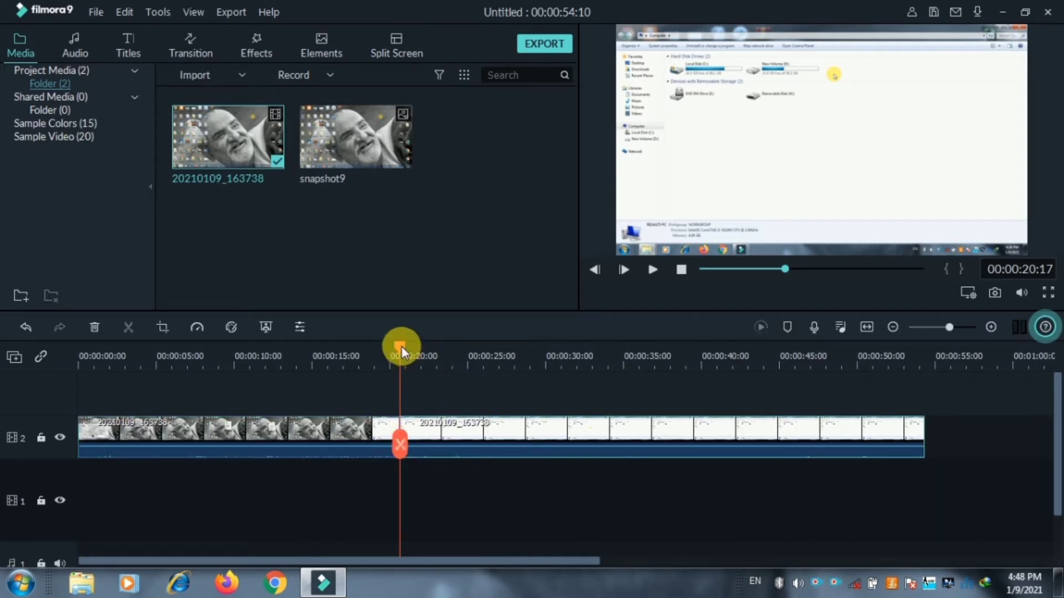
Split the remaining part of the clip at 00:00:23:03 and again at 00:00:25:16
{"action": "left_click_drag", "start_coordinate": [401, 345], "coordinate": [439, 355]}
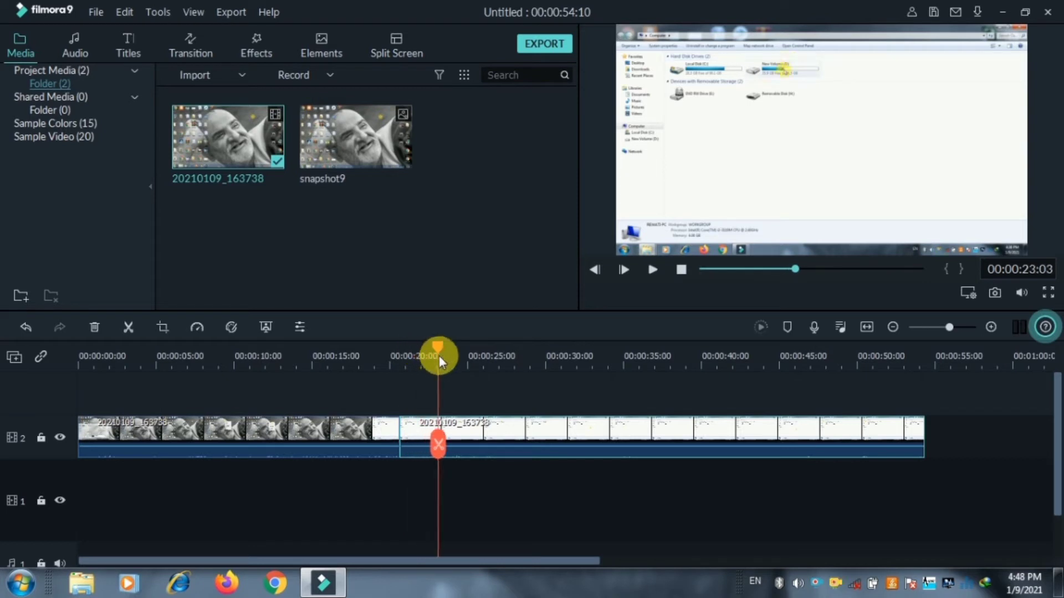
{"action": "left_click", "coordinate": [447, 439]}
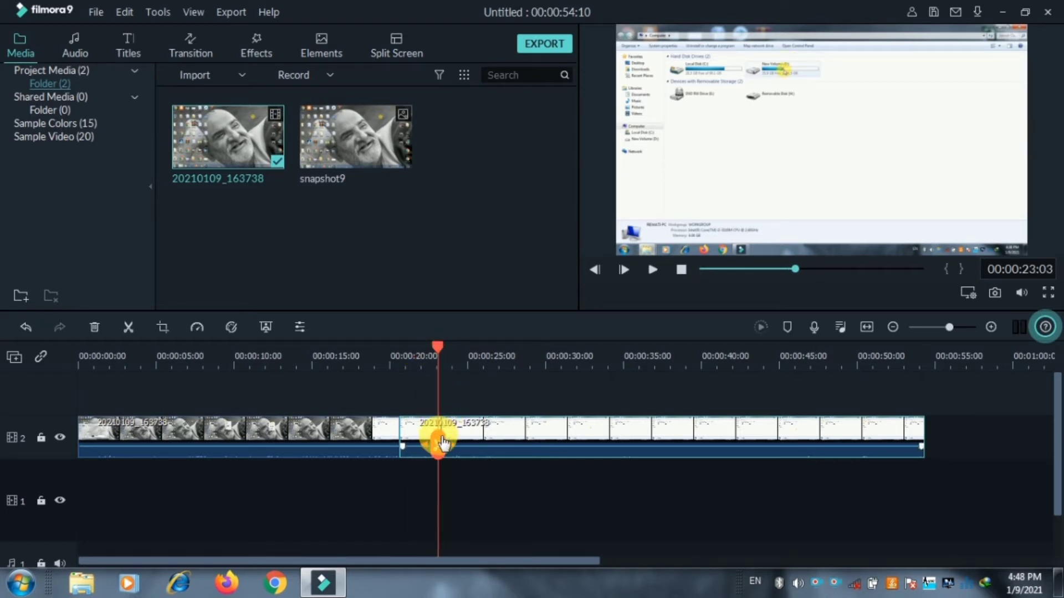
{"action": "left_click", "coordinate": [441, 442]}
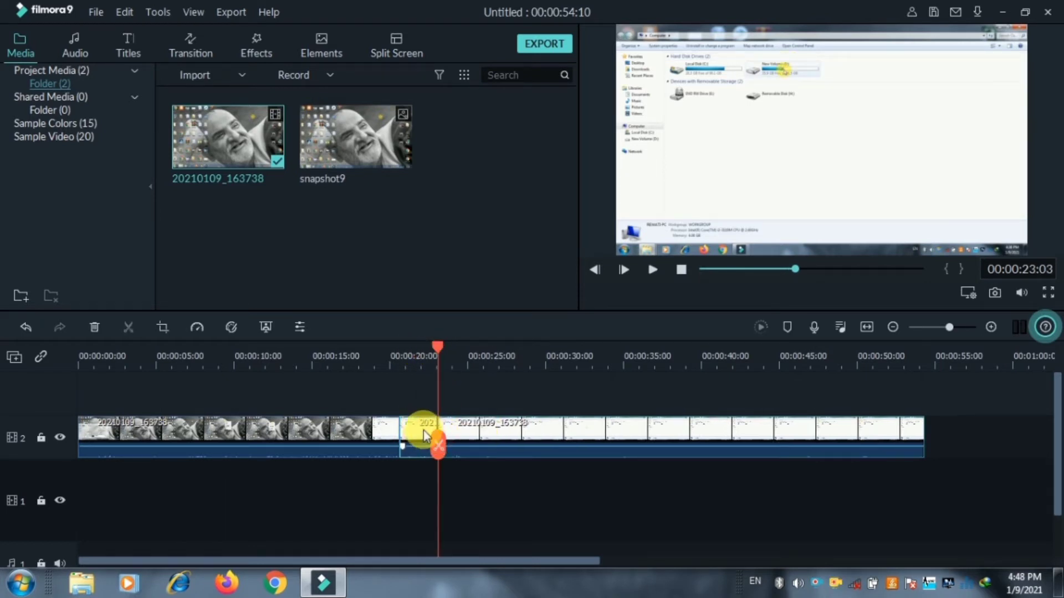
{"action": "left_click_drag", "start_coordinate": [437, 350], "coordinate": [477, 354]}
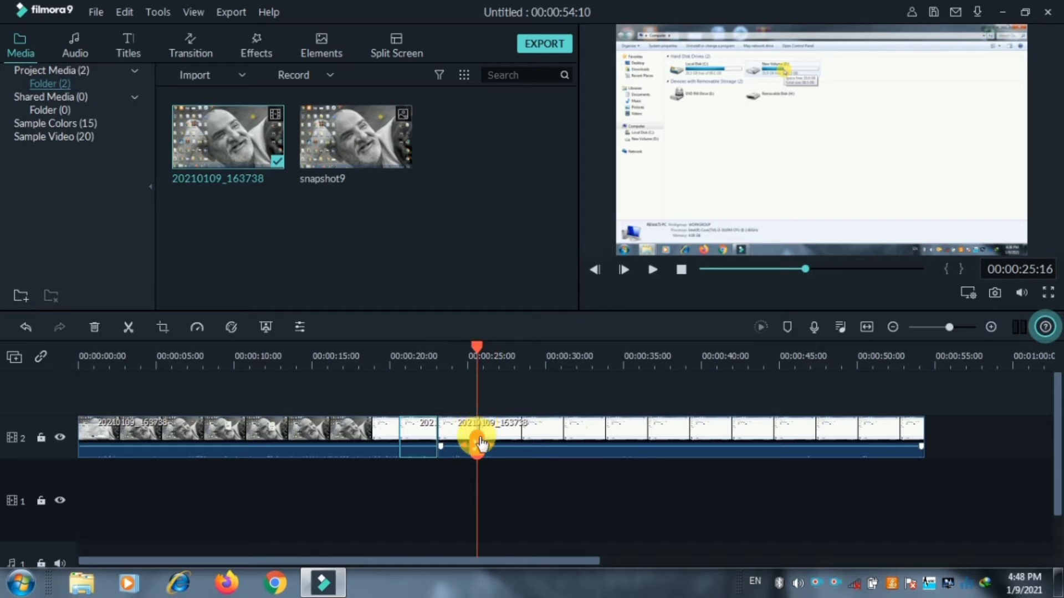
{"action": "left_click", "coordinate": [480, 445]}
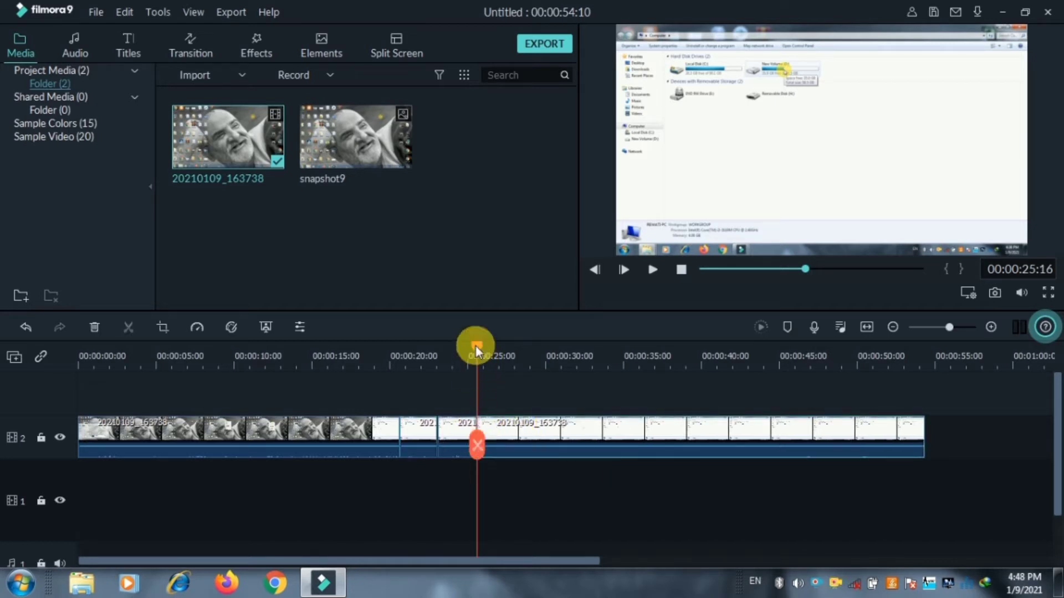
Split the last part of the clip at 00:00:36:15, 00:00:38:08 and 00:00:40:12
{"action": "left_click_drag", "start_coordinate": [476, 350], "coordinate": [648, 355]}
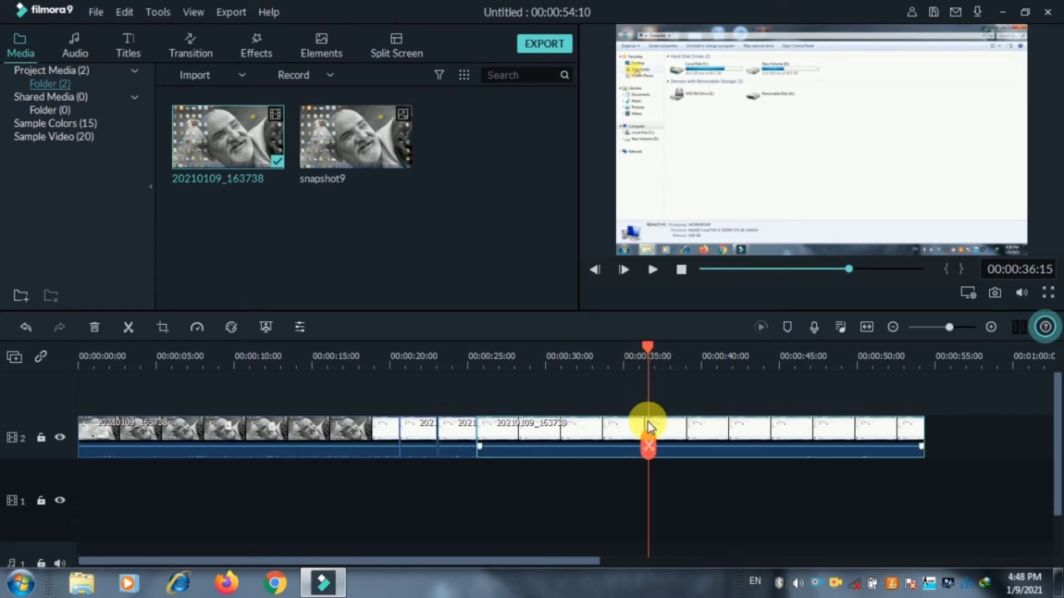
{"action": "left_click", "coordinate": [648, 445]}
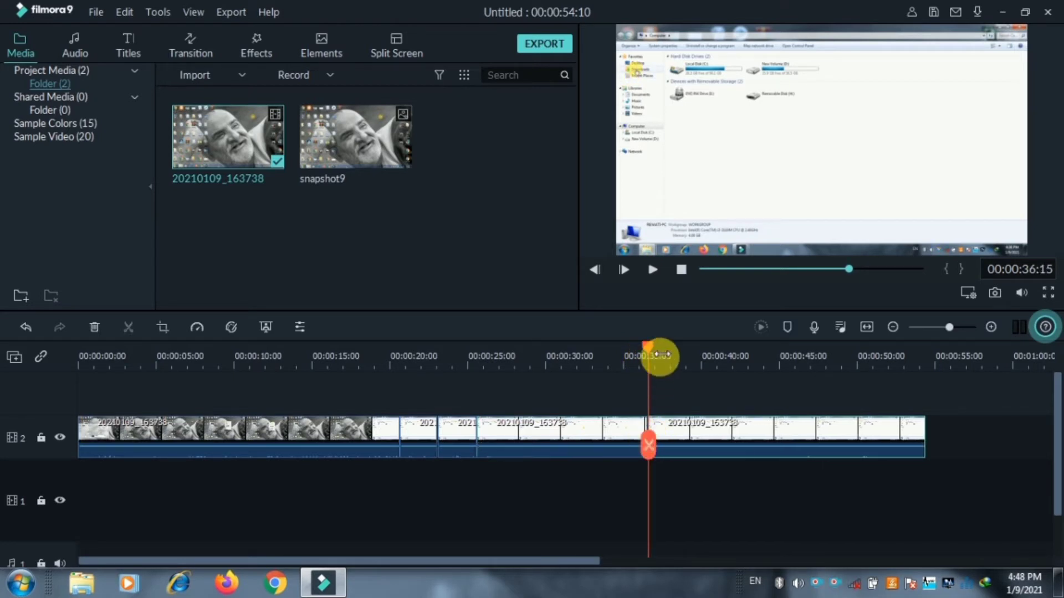
{"action": "left_click_drag", "start_coordinate": [650, 354], "coordinate": [676, 358]}
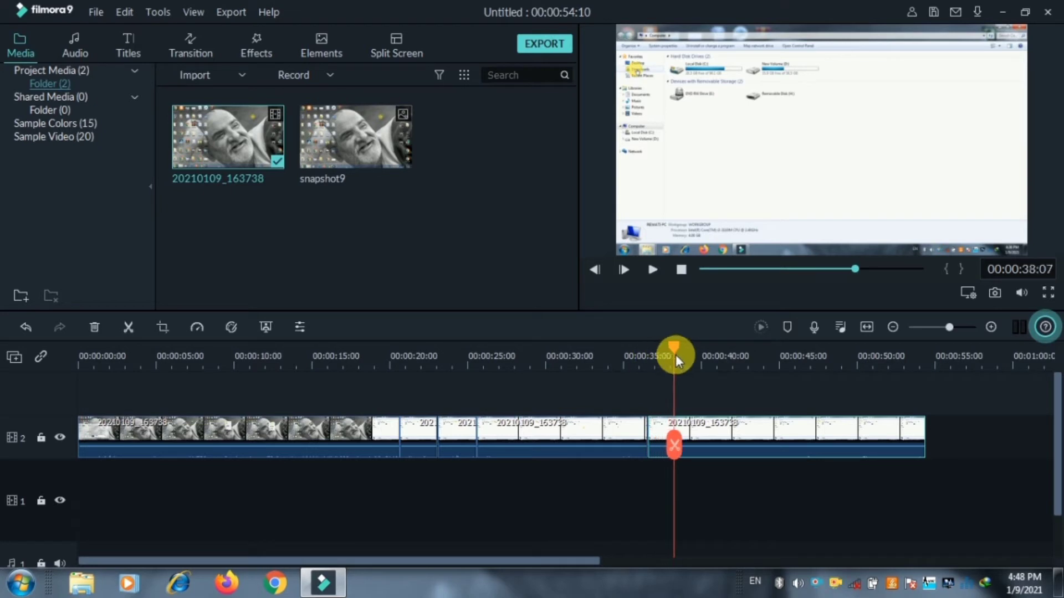
{"action": "left_click", "coordinate": [675, 445]}
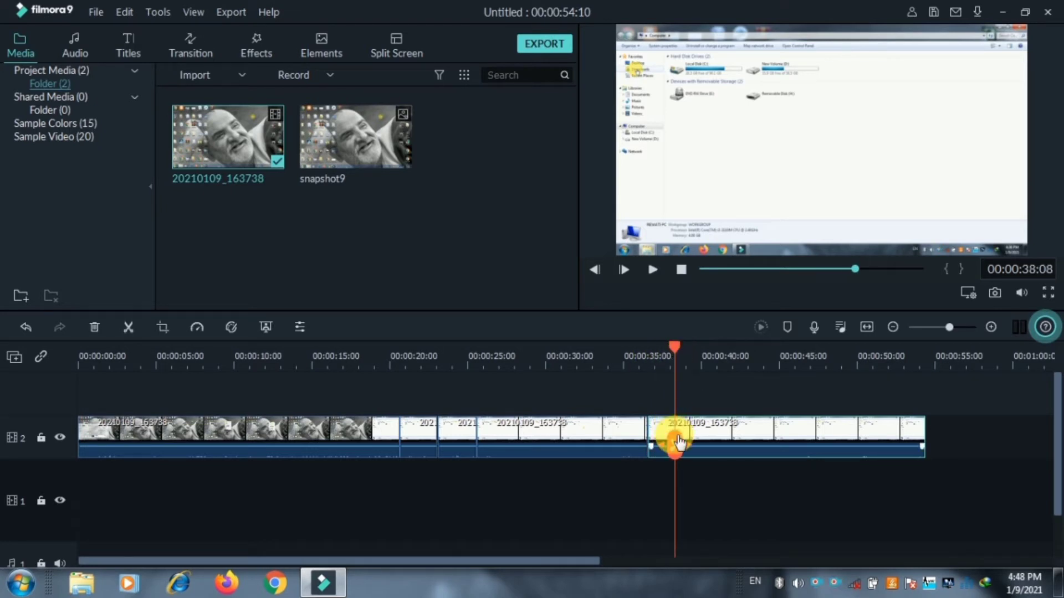
{"action": "left_click_drag", "start_coordinate": [674, 350], "coordinate": [709, 355]}
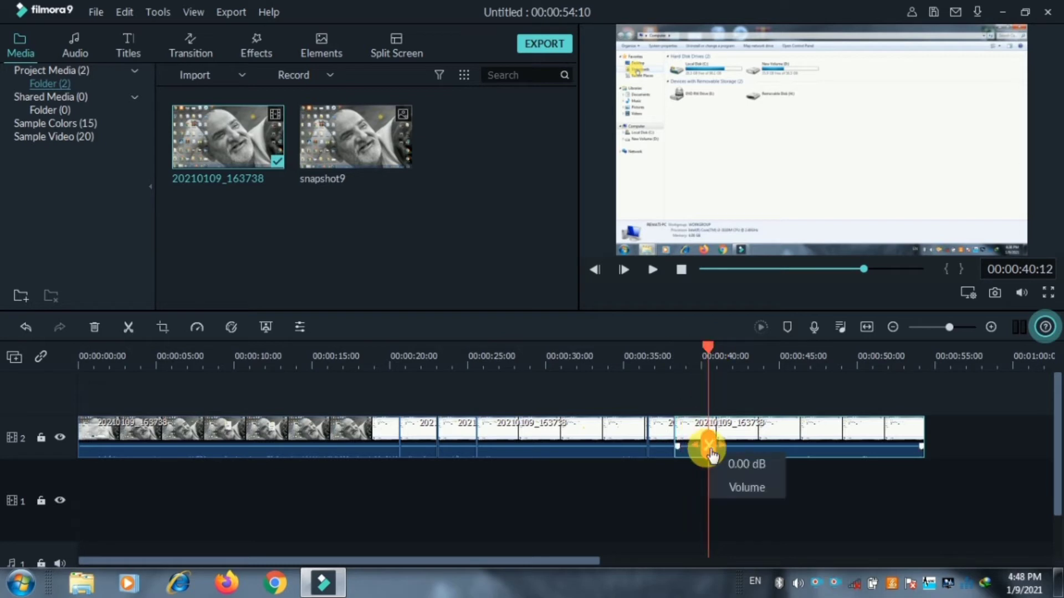
{"action": "left_click", "coordinate": [709, 446]}
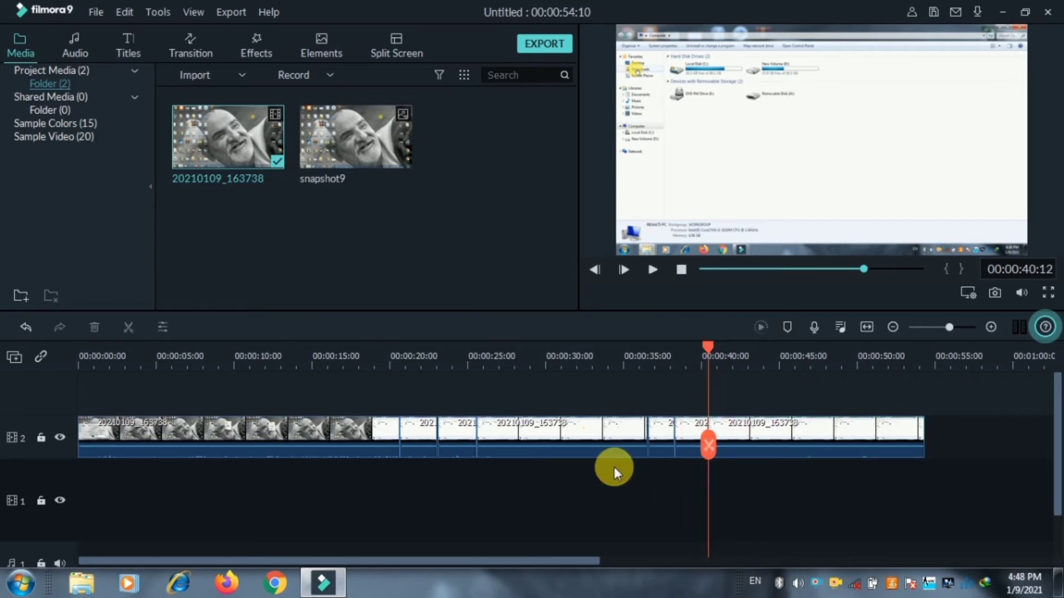
{"action": "left_click", "coordinate": [425, 431]}
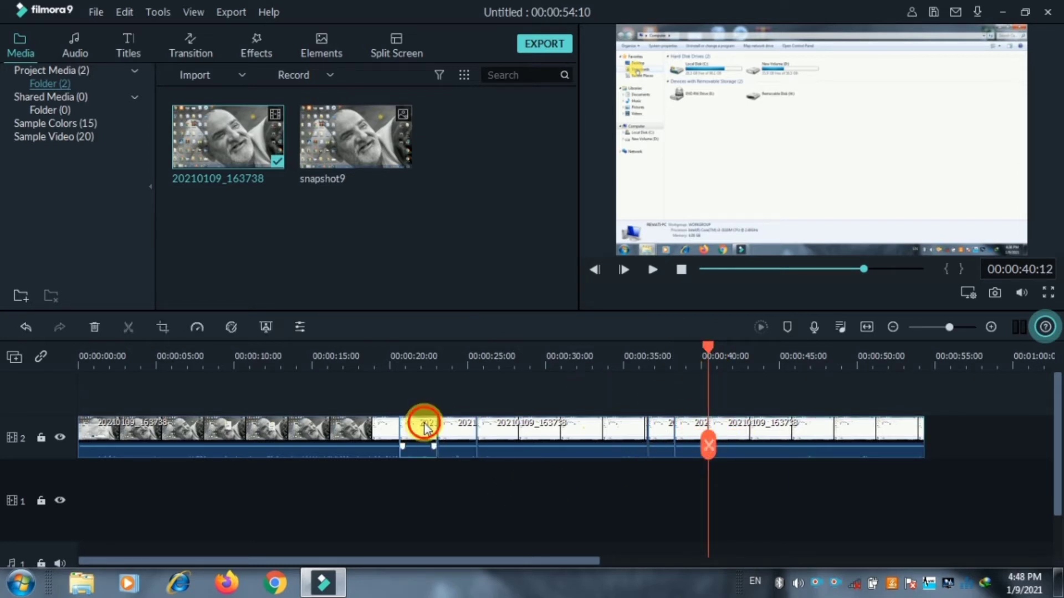
{"action": "left_click", "coordinate": [458, 435]}
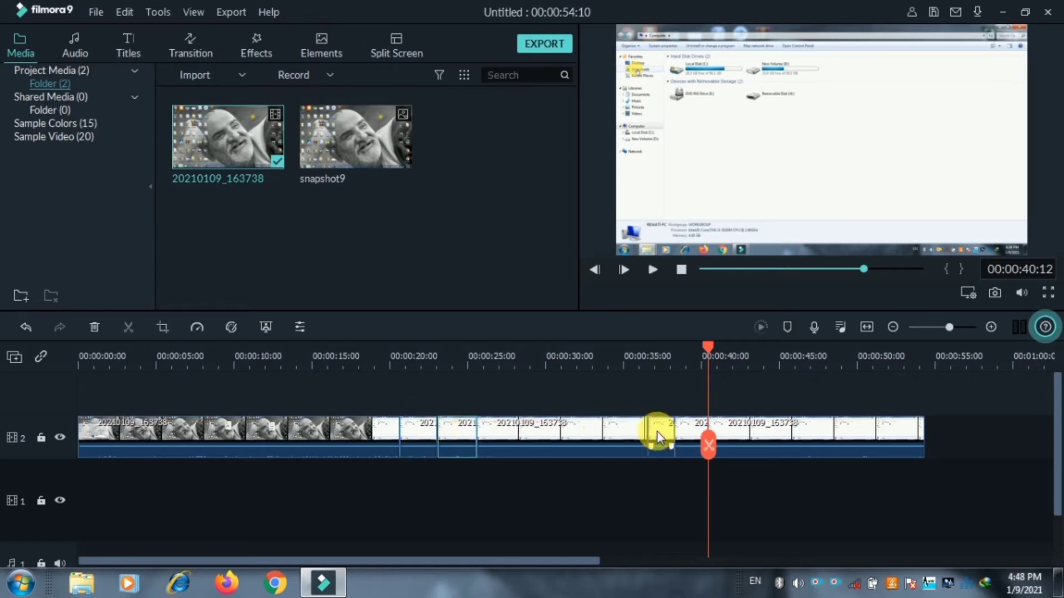
{"action": "left_click", "coordinate": [687, 435]}
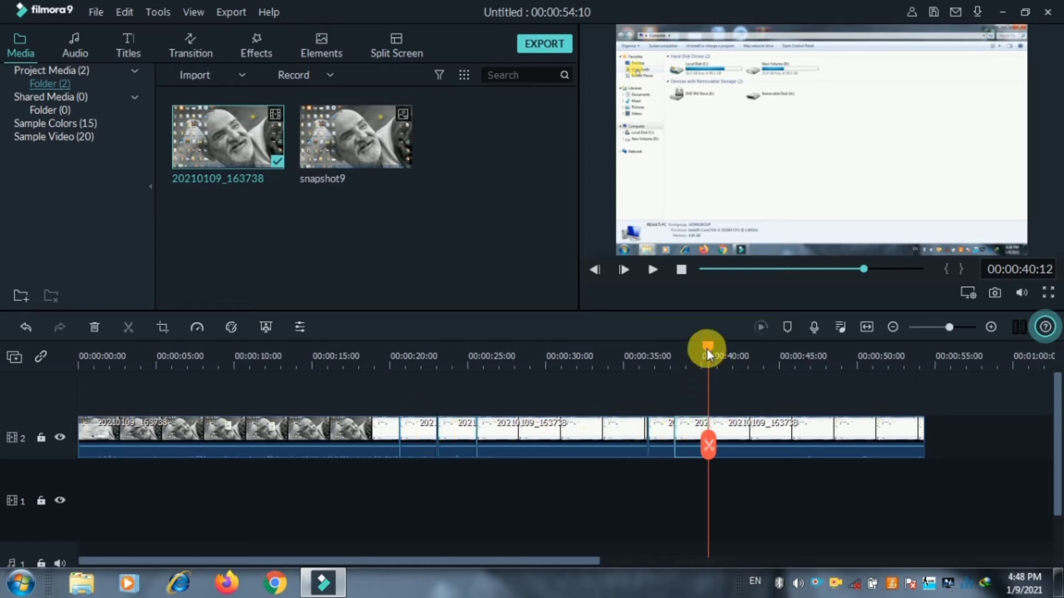
Apply Pan & Zoom to the segment starting at 00:00:20:17, with a 580 x 326 end frame around the New Volume (D:) drive, and preview it
{"action": "left_click_drag", "start_coordinate": [707, 348], "coordinate": [388, 375]}
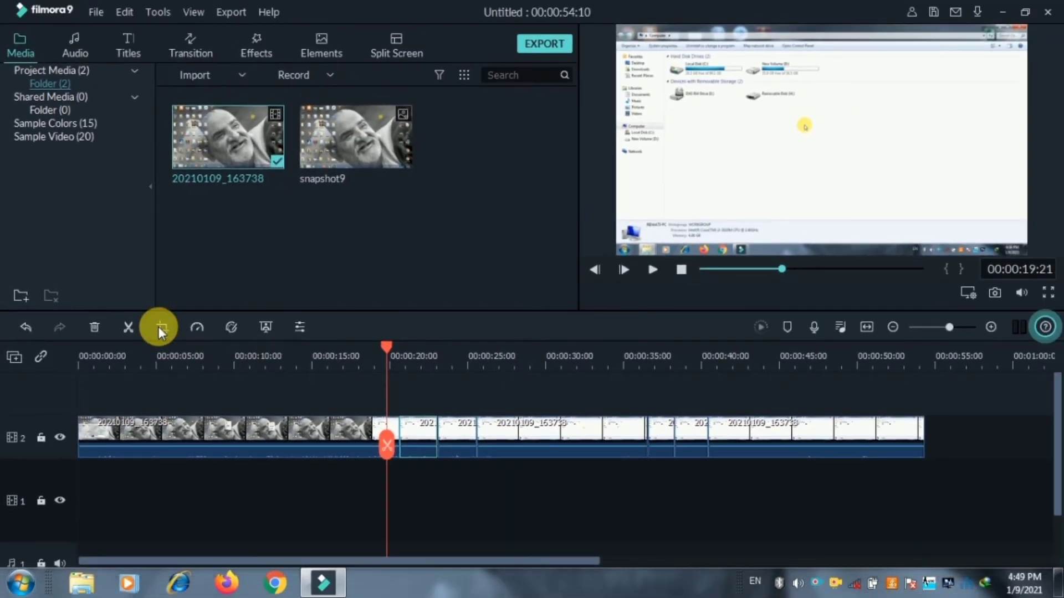
{"action": "left_click", "coordinate": [160, 327]}
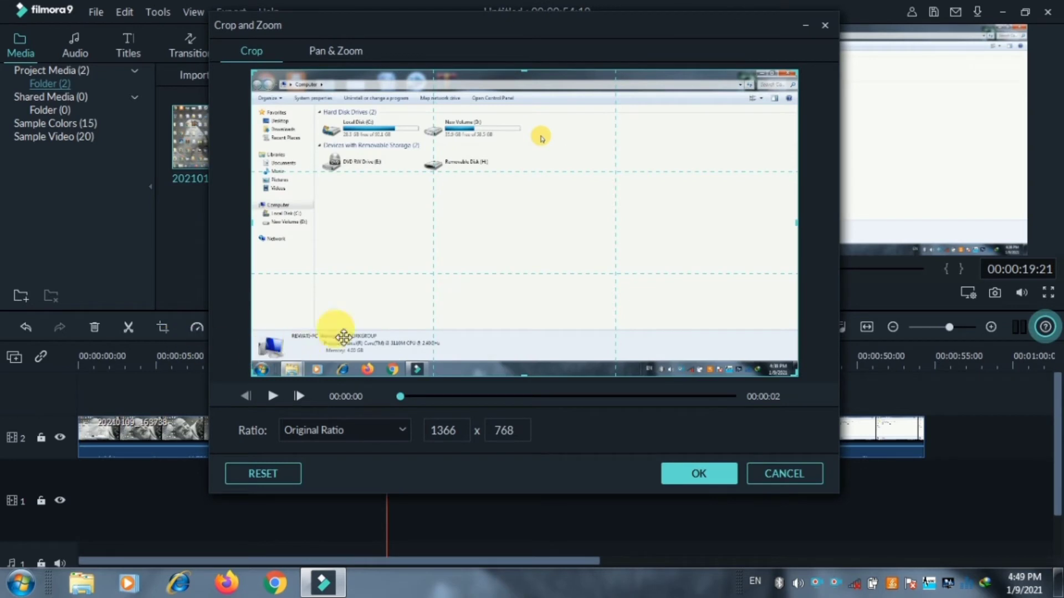
{"action": "left_click", "coordinate": [340, 51]}
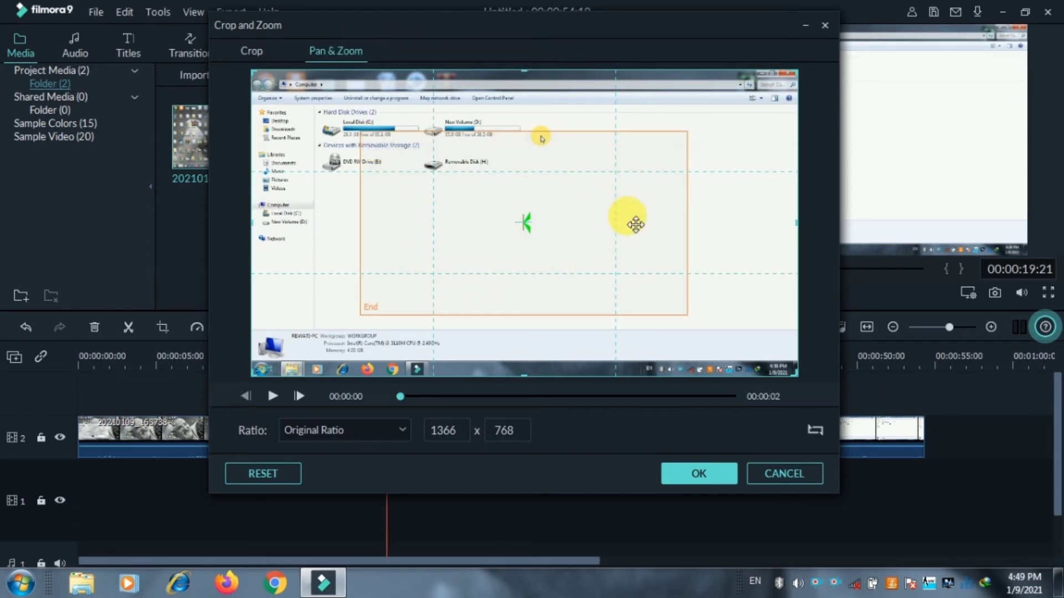
{"action": "left_click", "coordinate": [493, 242]}
{"action": "left_click_drag", "start_coordinate": [507, 267], "coordinate": [478, 187]}
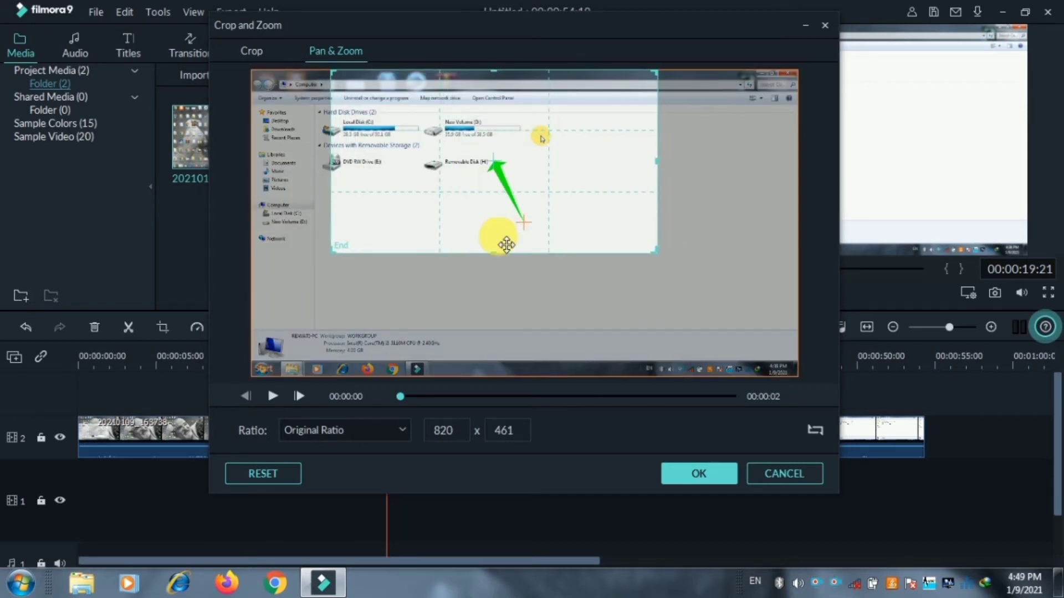
{"action": "left_click_drag", "start_coordinate": [501, 262], "coordinate": [502, 220]}
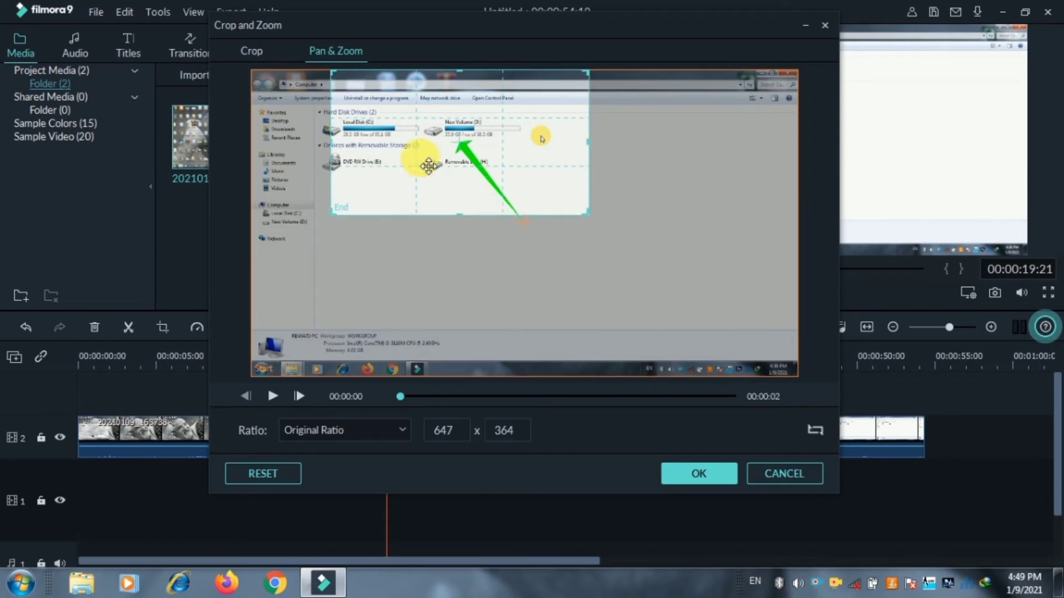
{"action": "left_click_drag", "start_coordinate": [344, 143], "coordinate": [364, 147]}
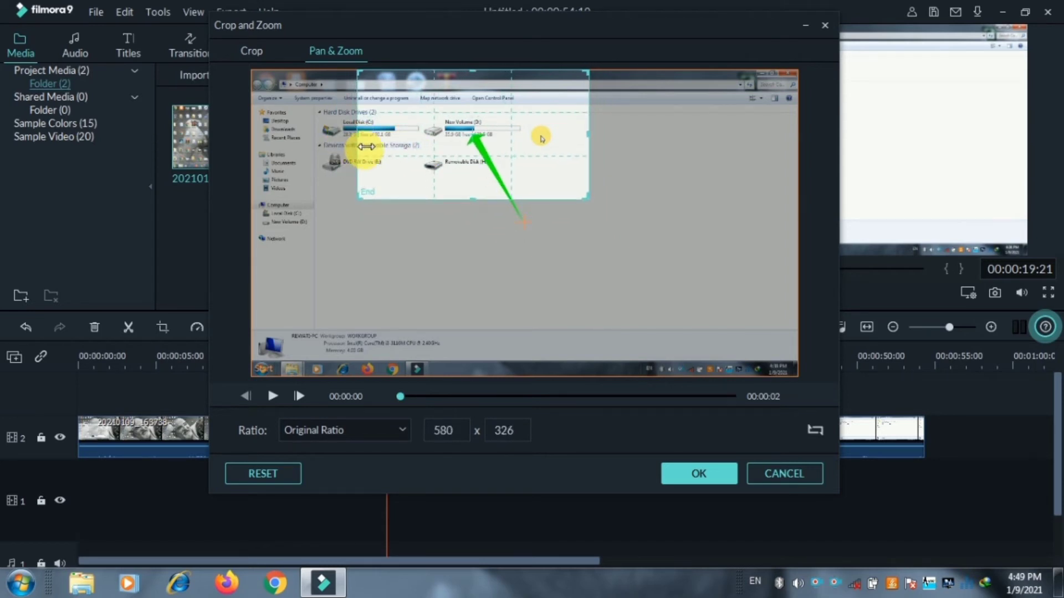
{"action": "left_click_drag", "start_coordinate": [425, 159], "coordinate": [437, 163]}
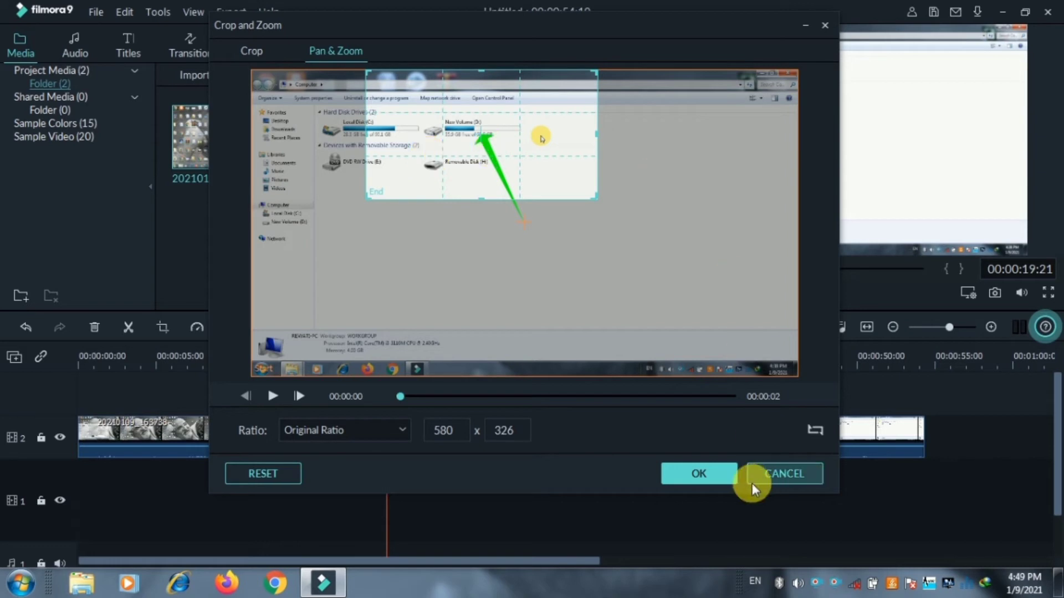
{"action": "left_click", "coordinate": [716, 476]}
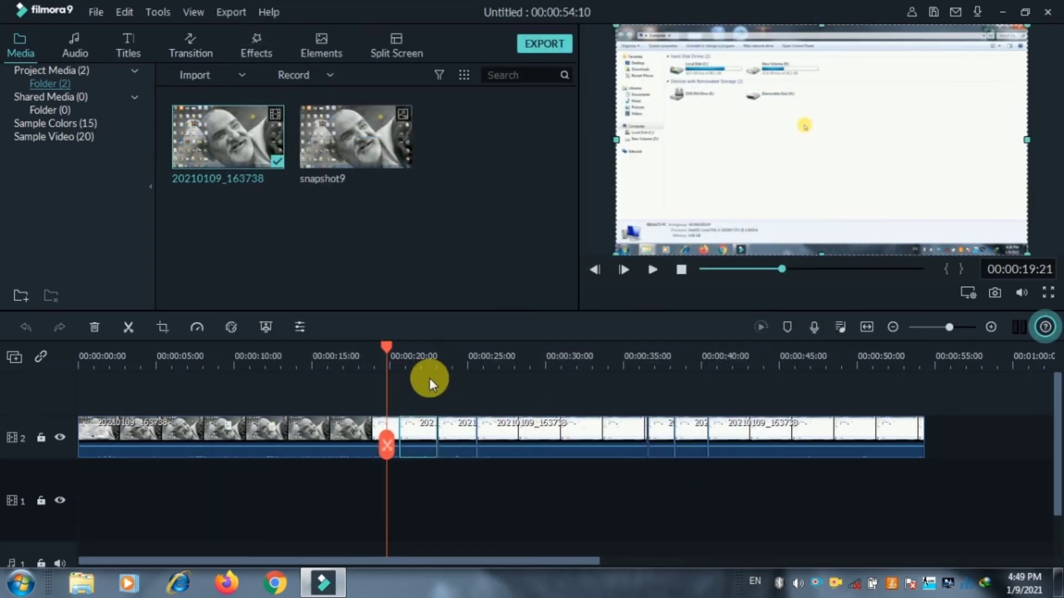
{"action": "left_click_drag", "start_coordinate": [386, 349], "coordinate": [417, 362]}
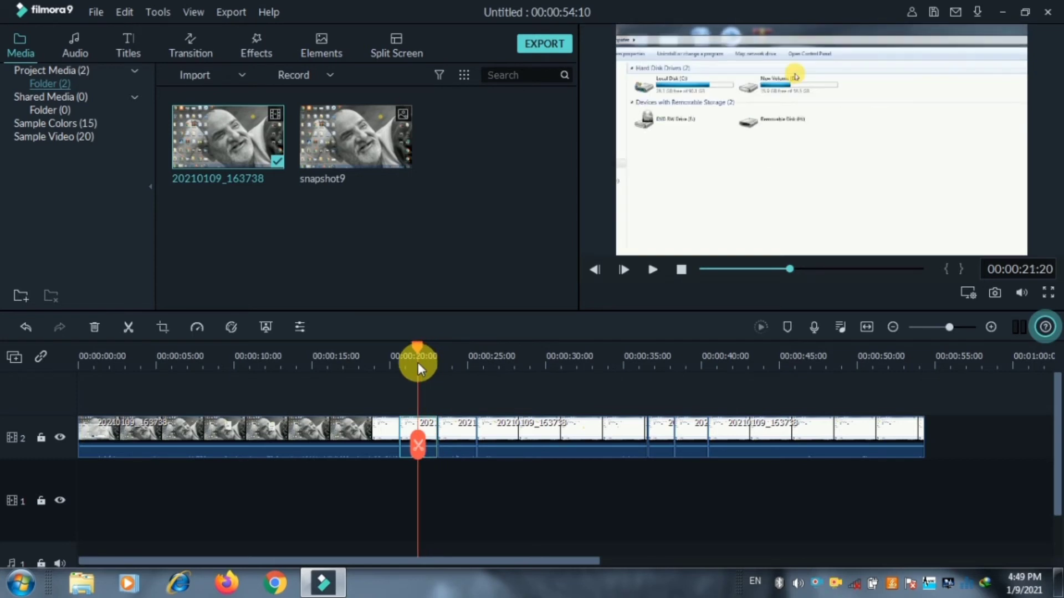
Enable Pan & Zoom on the segment starting at 00:00:23:03 and swap its start and end frames to make a zoom-out
{"action": "left_click", "coordinate": [451, 423]}
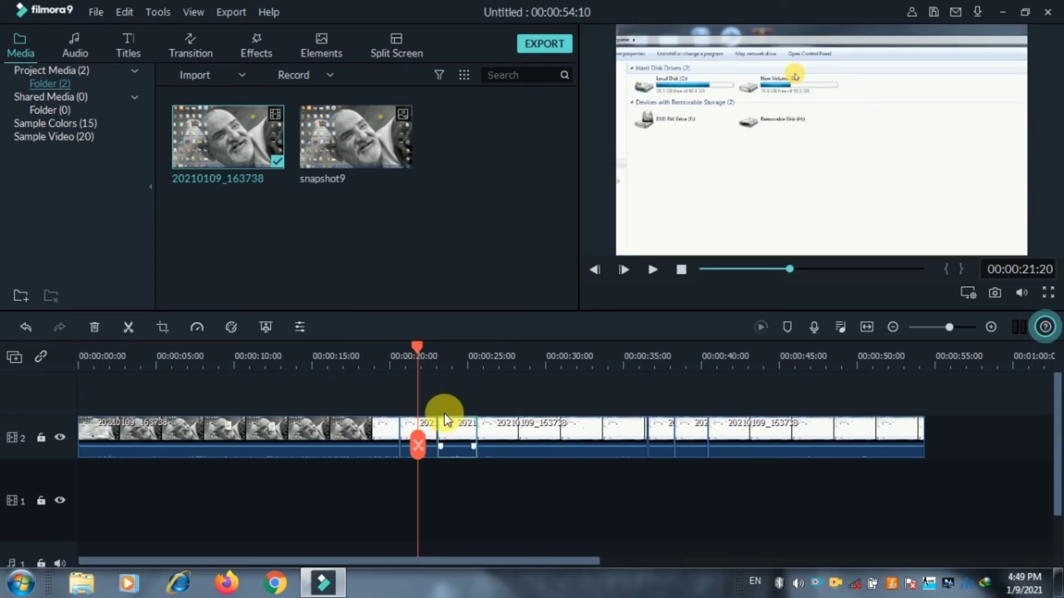
{"action": "left_click", "coordinate": [163, 327]}
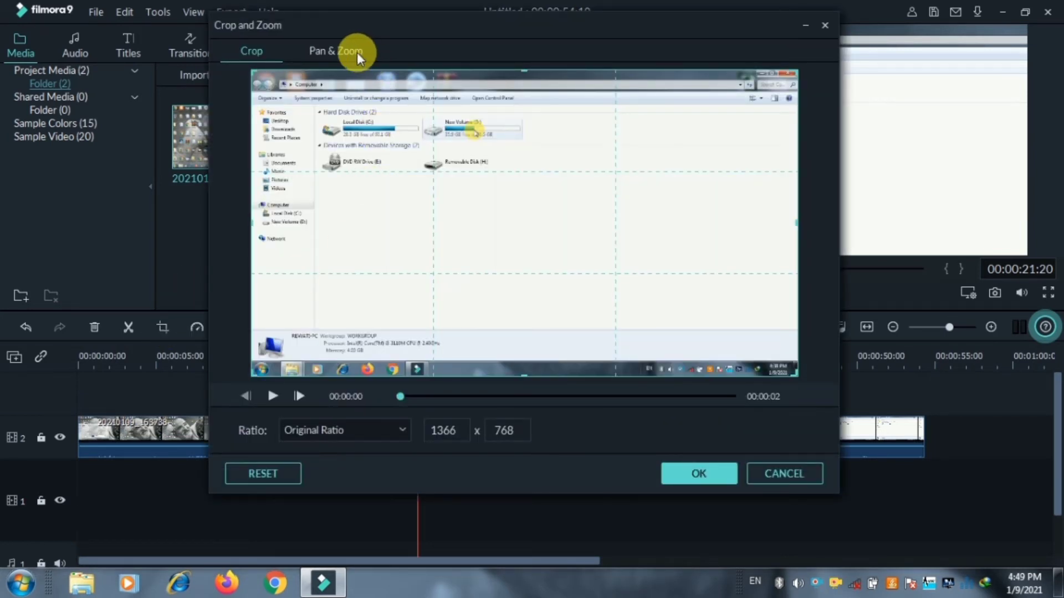
{"action": "left_click", "coordinate": [348, 52]}
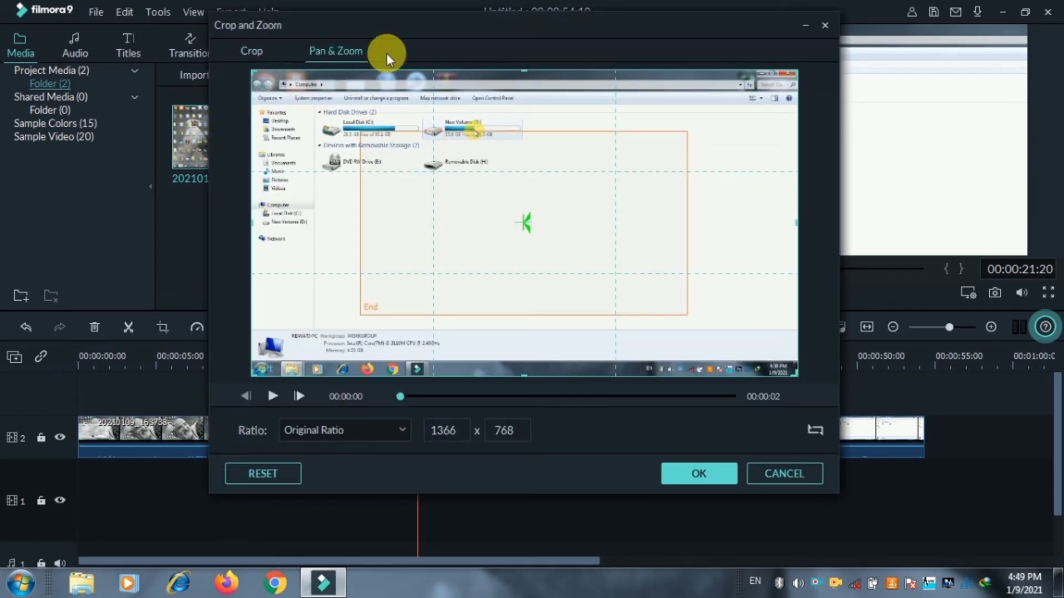
{"action": "left_click", "coordinate": [815, 430]}
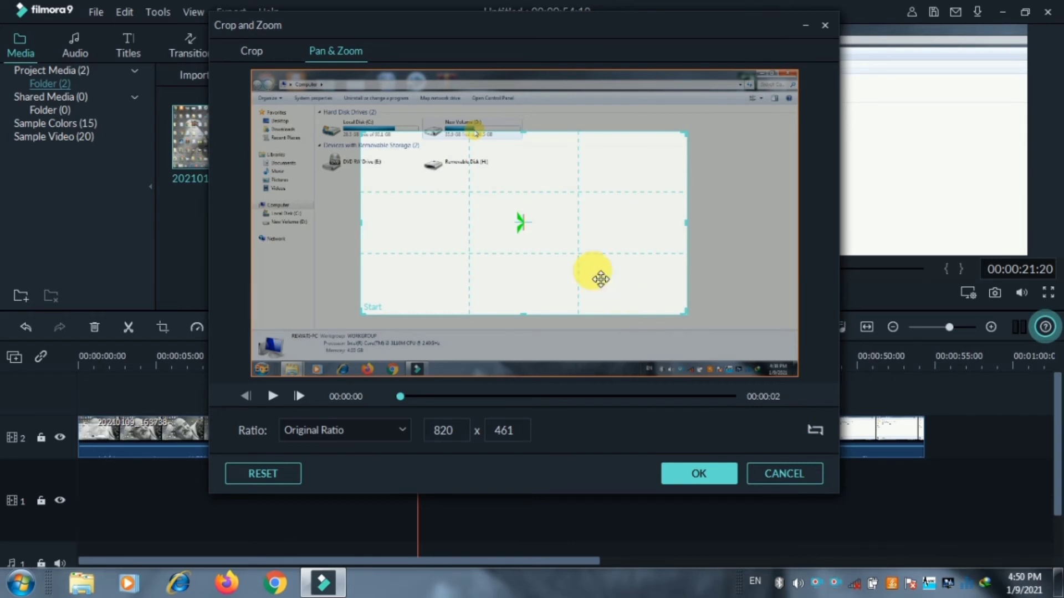
Resize the start frame to about 575 x 323 around the New Volume (D:) drive, apply it and preview the zoom-out
{"action": "left_click", "coordinate": [579, 258]}
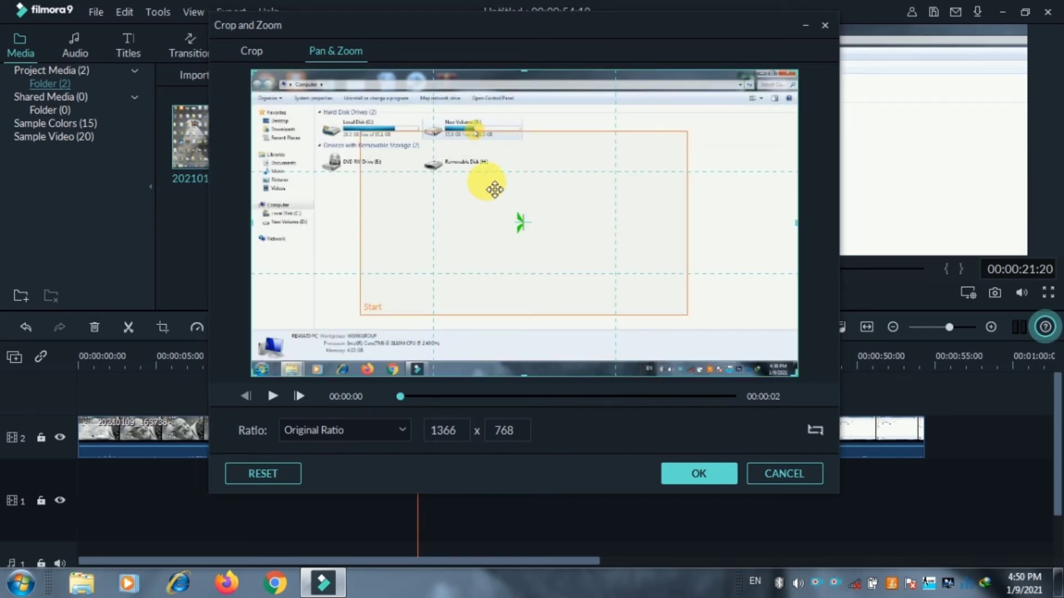
{"action": "left_click", "coordinate": [496, 215]}
{"action": "left_click_drag", "start_coordinate": [495, 224], "coordinate": [471, 148]}
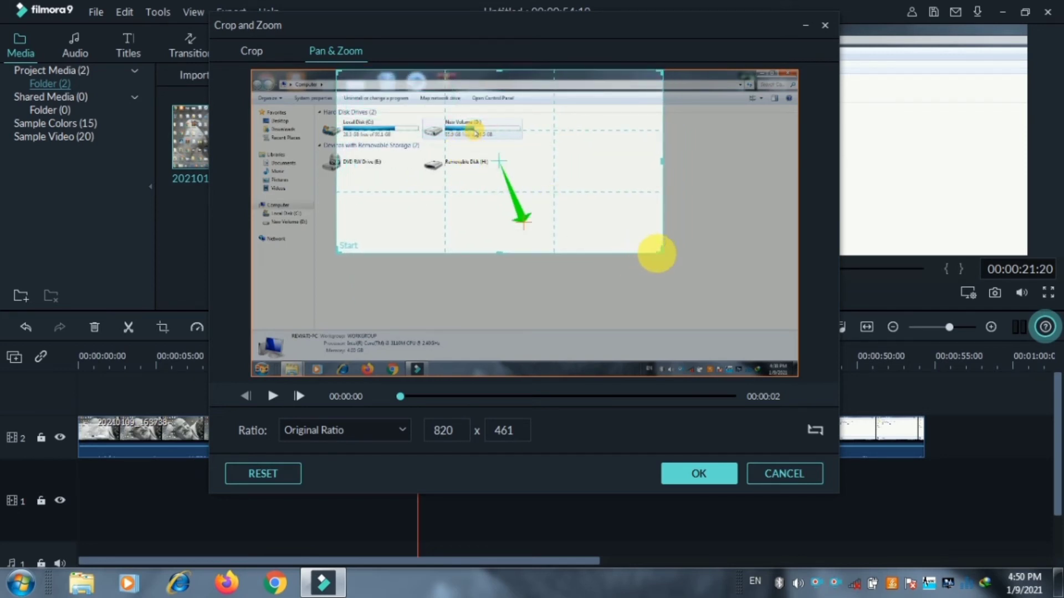
{"action": "left_click_drag", "start_coordinate": [661, 252], "coordinate": [568, 184]}
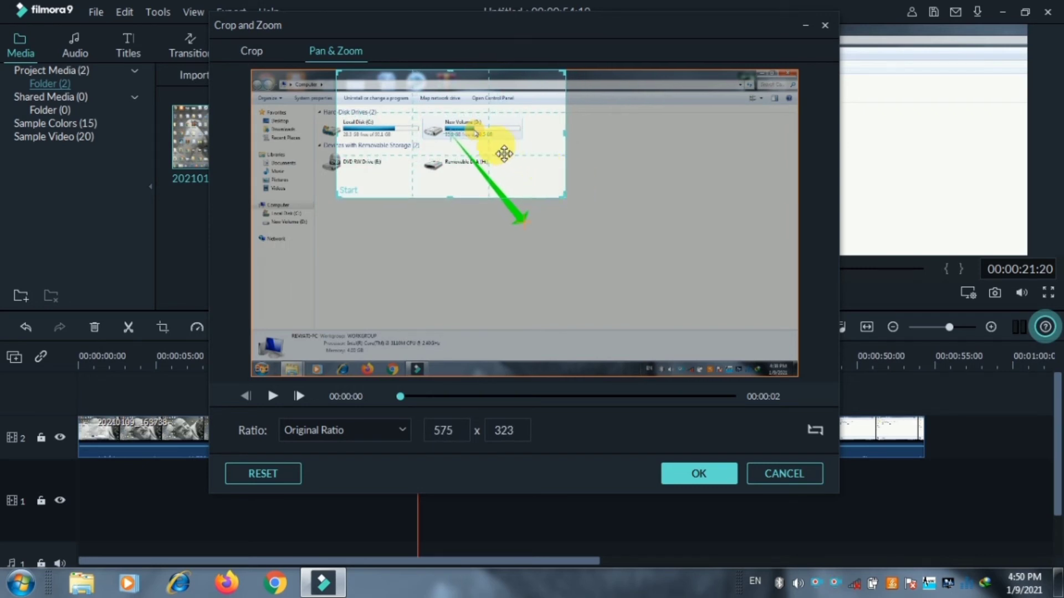
{"action": "left_click_drag", "start_coordinate": [499, 150], "coordinate": [521, 148]}
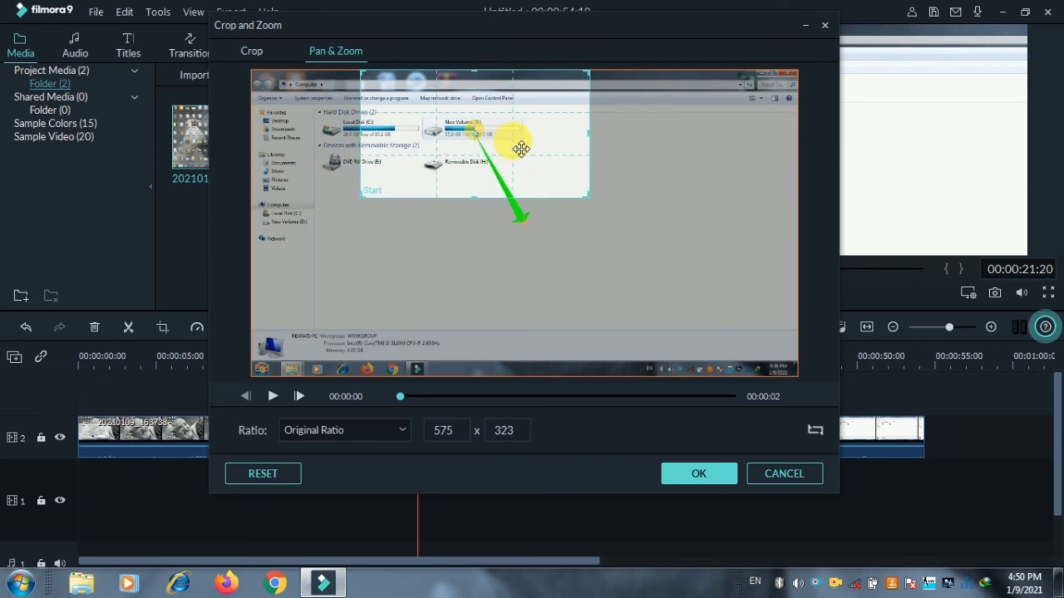
{"action": "left_click", "coordinate": [703, 473]}
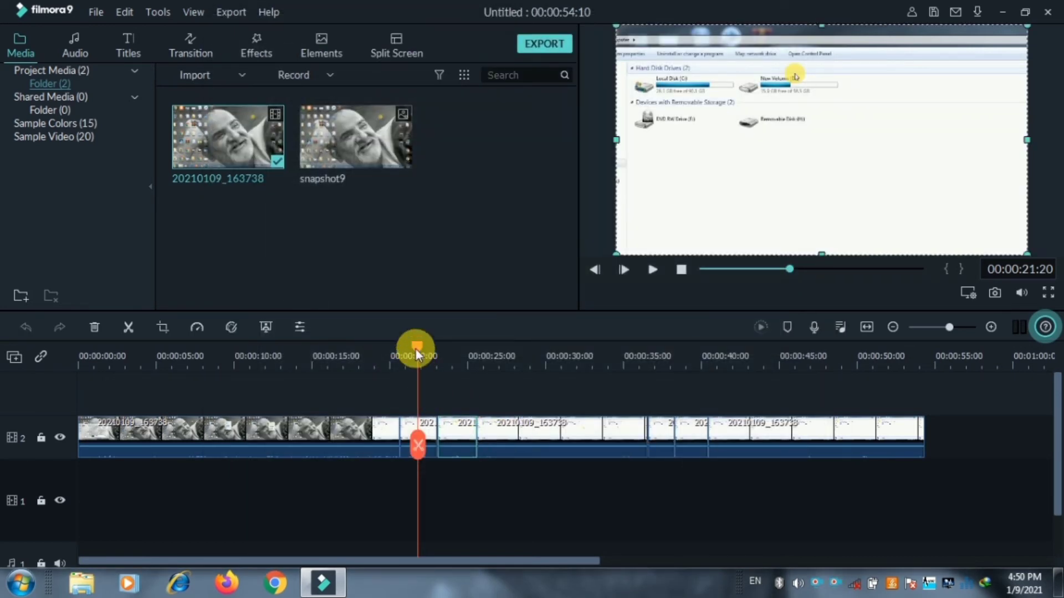
{"action": "left_click_drag", "start_coordinate": [415, 348], "coordinate": [464, 344]}
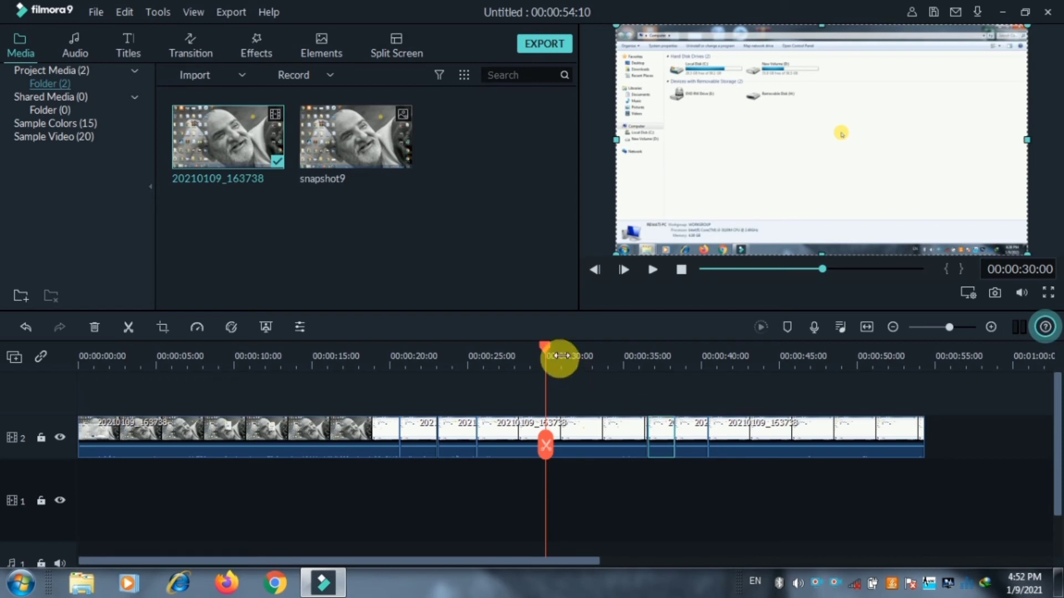
Shift the Pan & Zoom end frame of the segment starting at 00:00:36:15 slightly down over the Favorites and Libraries lists, and apply it
{"action": "left_click_drag", "start_coordinate": [559, 356], "coordinate": [637, 364]}
{"action": "left_click", "coordinate": [659, 429]}
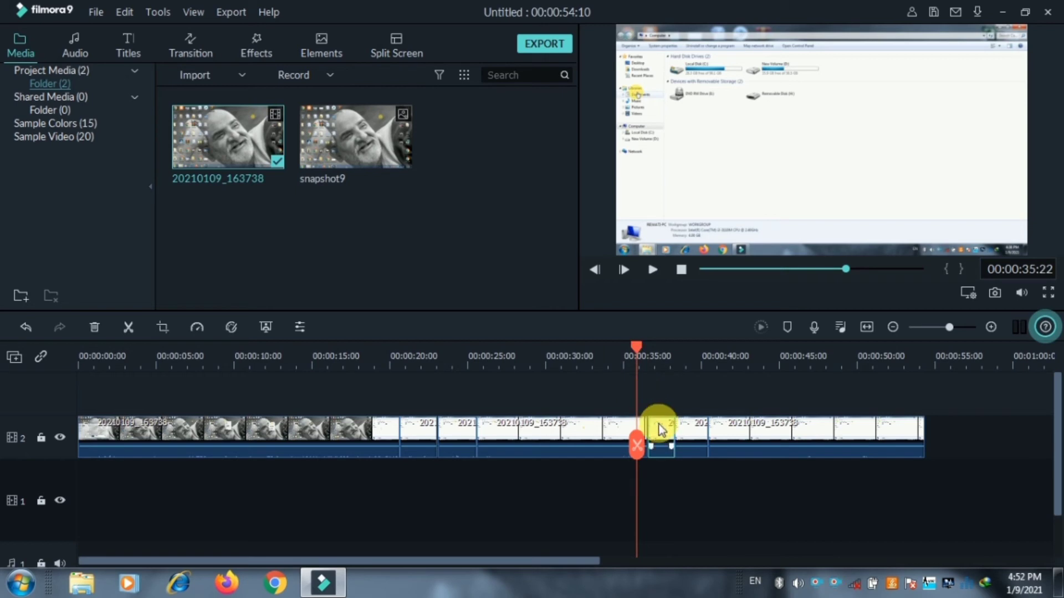
{"action": "left_click", "coordinate": [162, 327]}
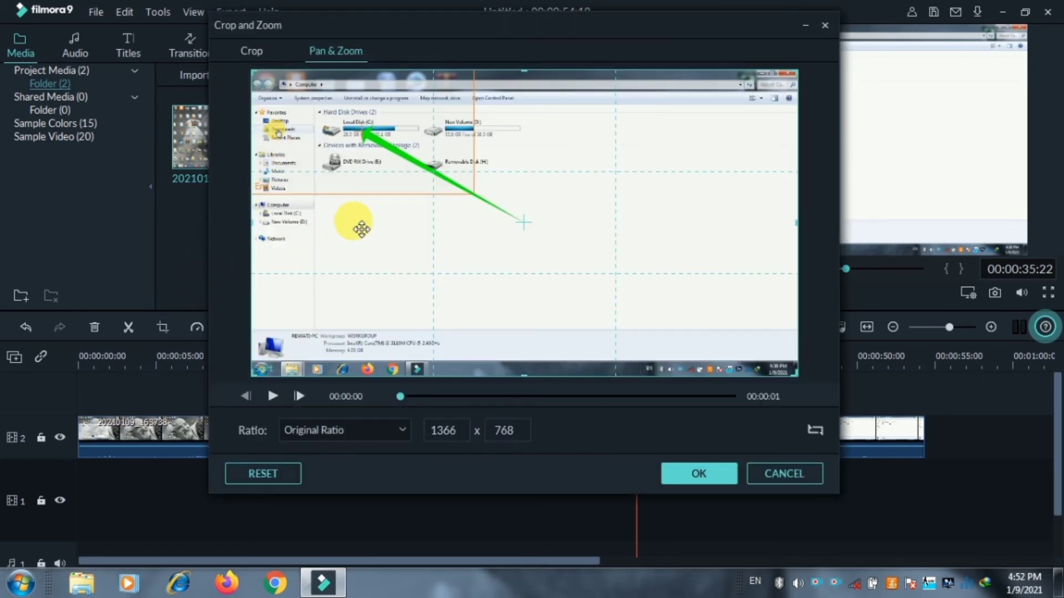
{"action": "left_click", "coordinate": [417, 152]}
{"action": "left_click_drag", "start_coordinate": [417, 147], "coordinate": [399, 159]}
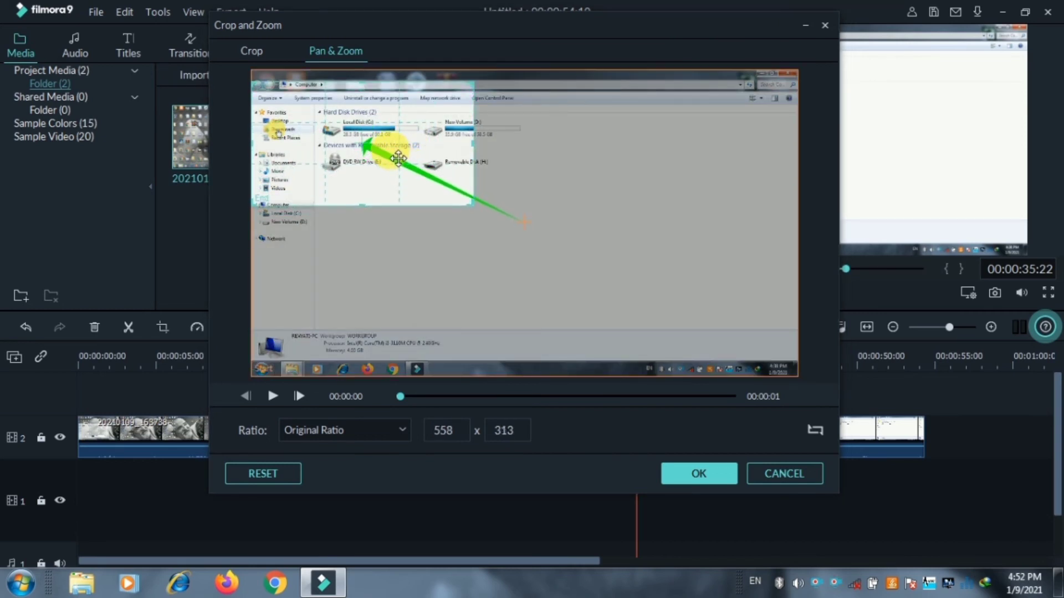
{"action": "left_click", "coordinate": [684, 472]}
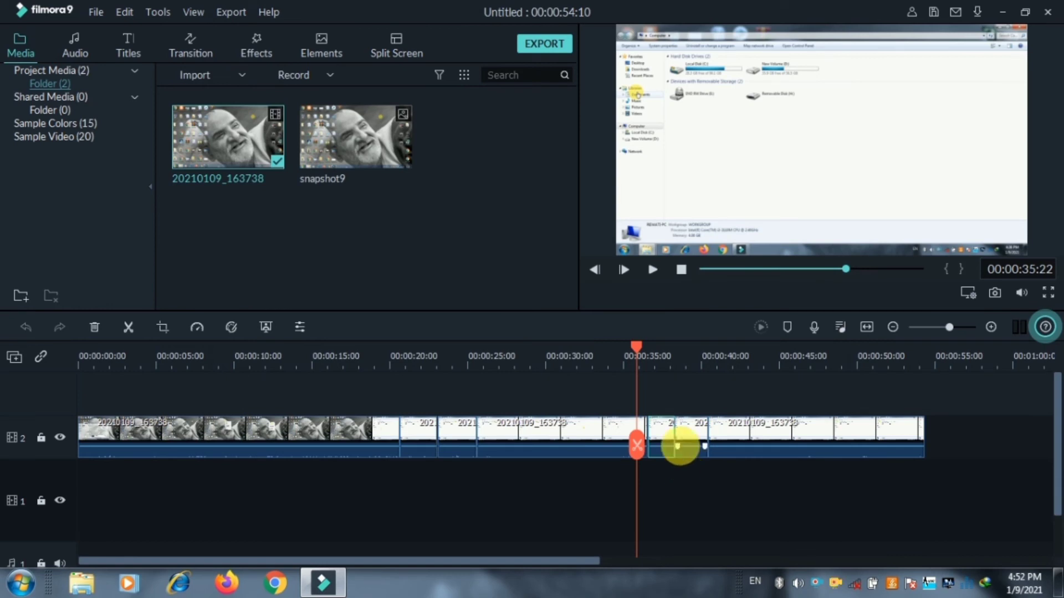
Move the Pan & Zoom start frame of the segment starting at 00:00:38:08 over the Favorites and Libraries lists, keeping the zoom-out direction, and apply it
{"action": "left_click", "coordinate": [166, 327]}
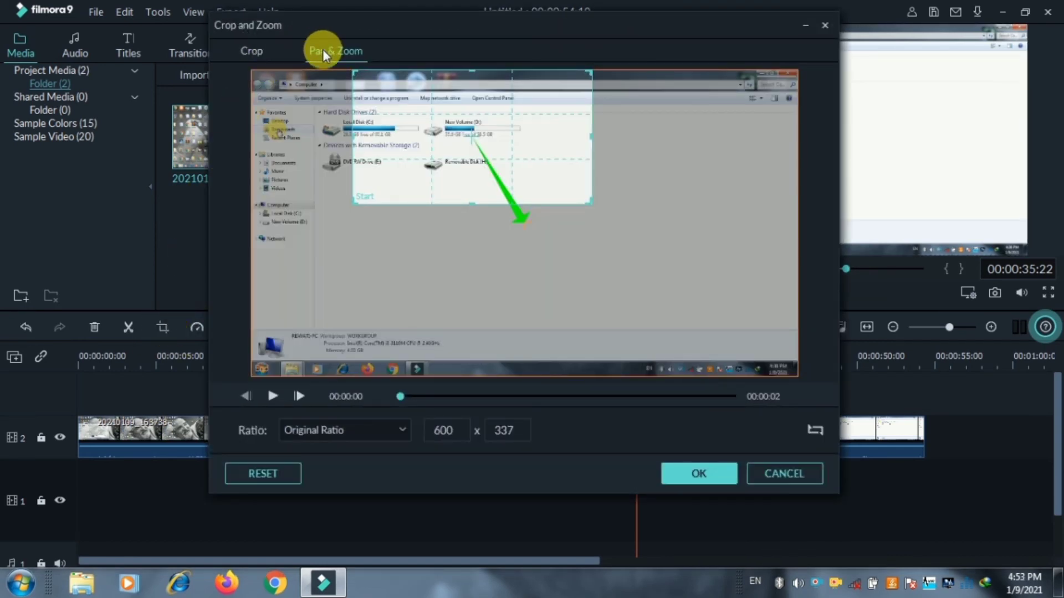
{"action": "left_click", "coordinate": [816, 430]}
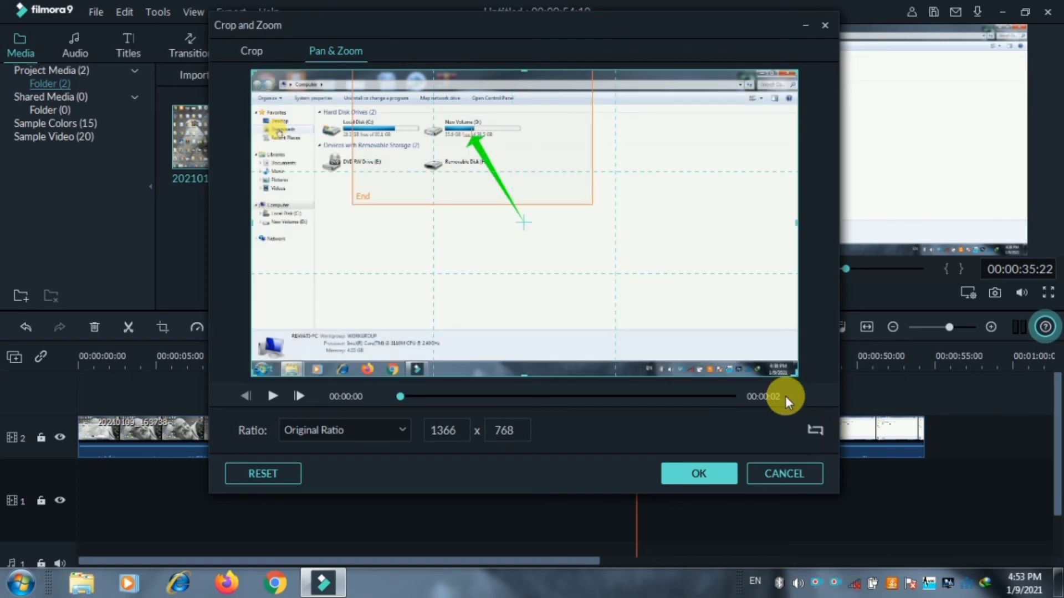
{"action": "left_click", "coordinate": [813, 430]}
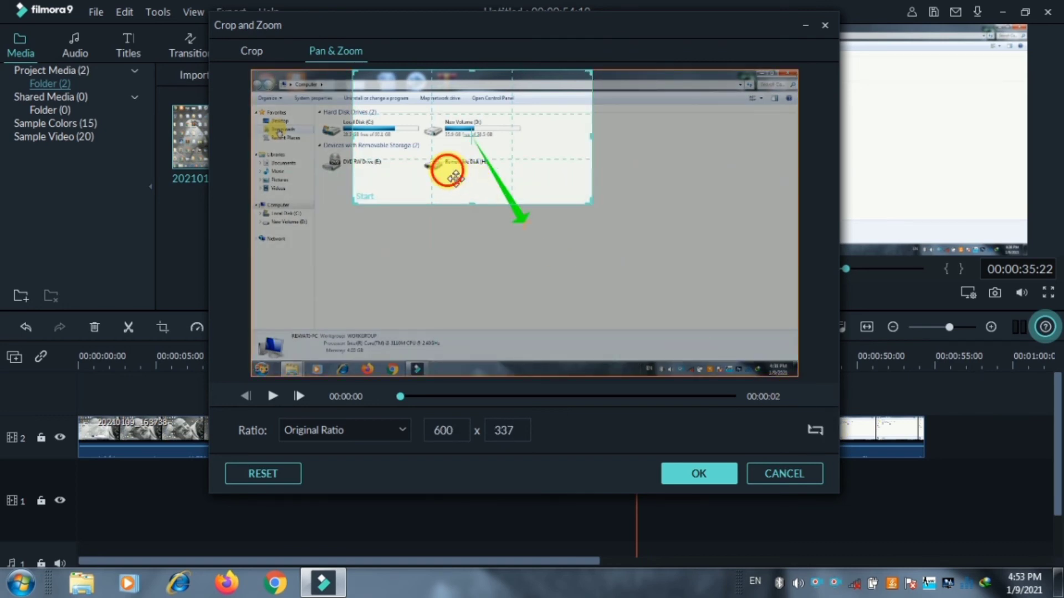
{"action": "left_click_drag", "start_coordinate": [459, 147], "coordinate": [361, 160]}
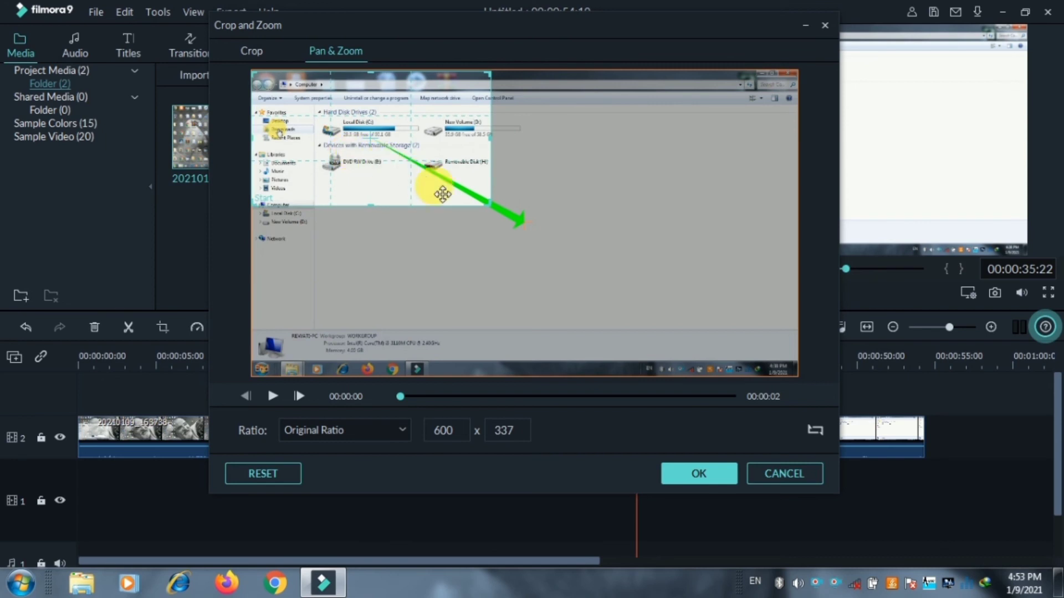
{"action": "left_click", "coordinate": [699, 472]}
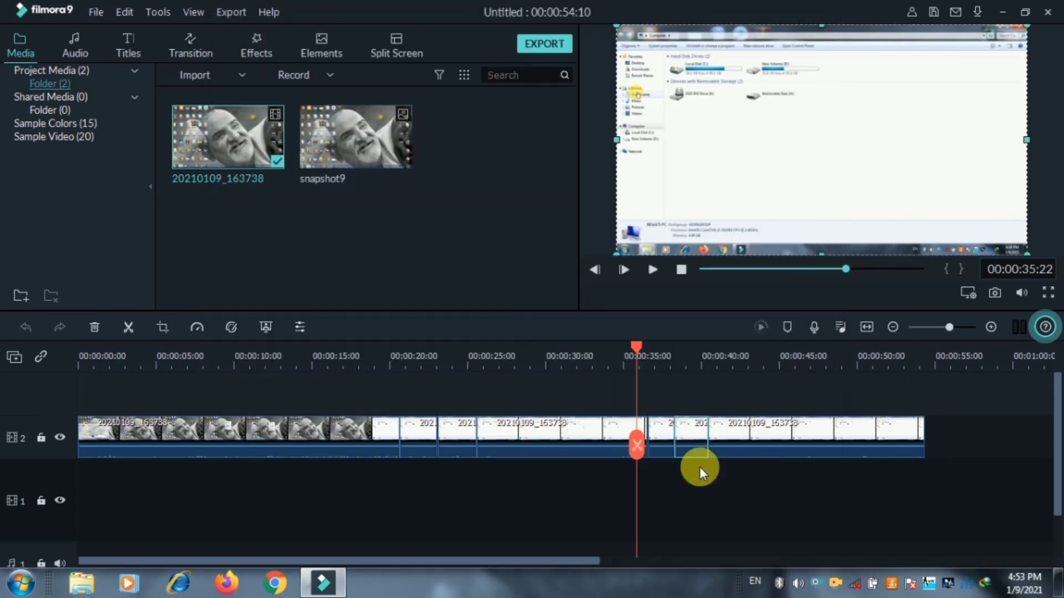
Play the timeline from 00:00:17:02 to about 00:00:41:14 to review the zoom-in and zoom-out effects
{"action": "left_click_drag", "start_coordinate": [637, 349], "coordinate": [344, 367]}
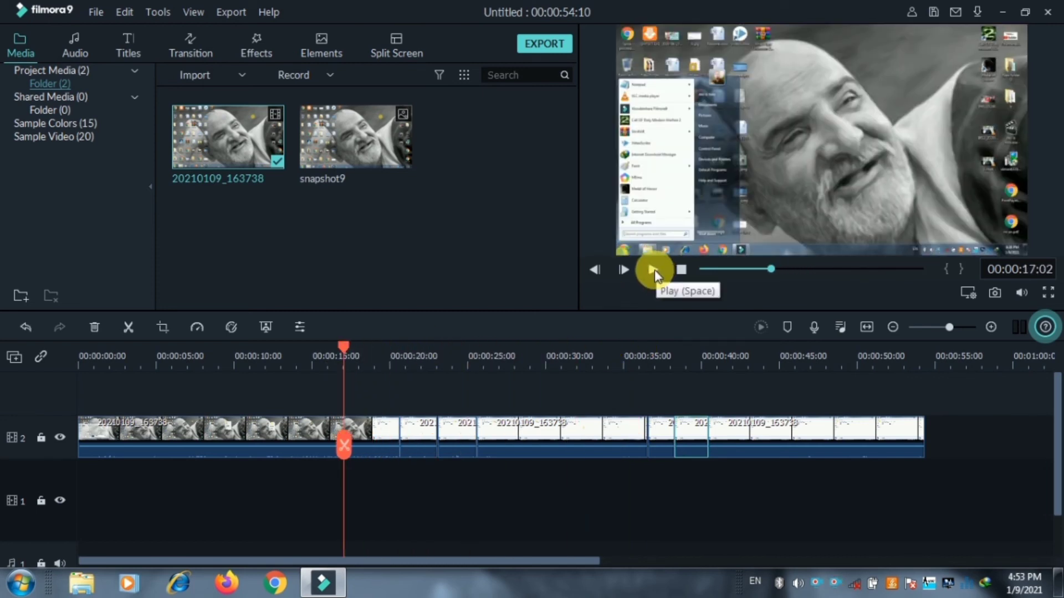
{"action": "left_click", "coordinate": [653, 271]}
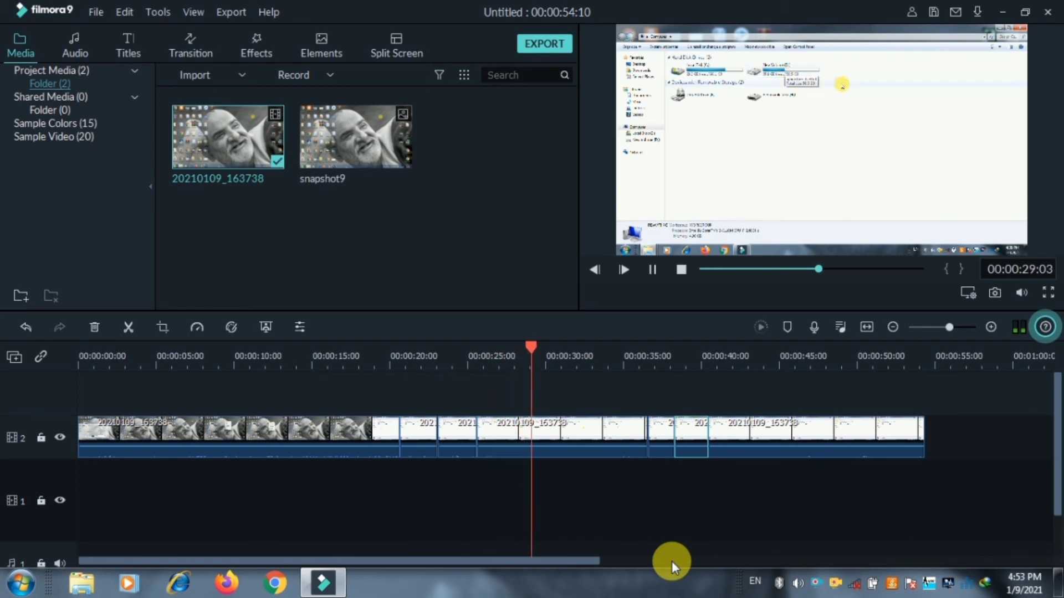
{"action": "left_click", "coordinate": [652, 270]}
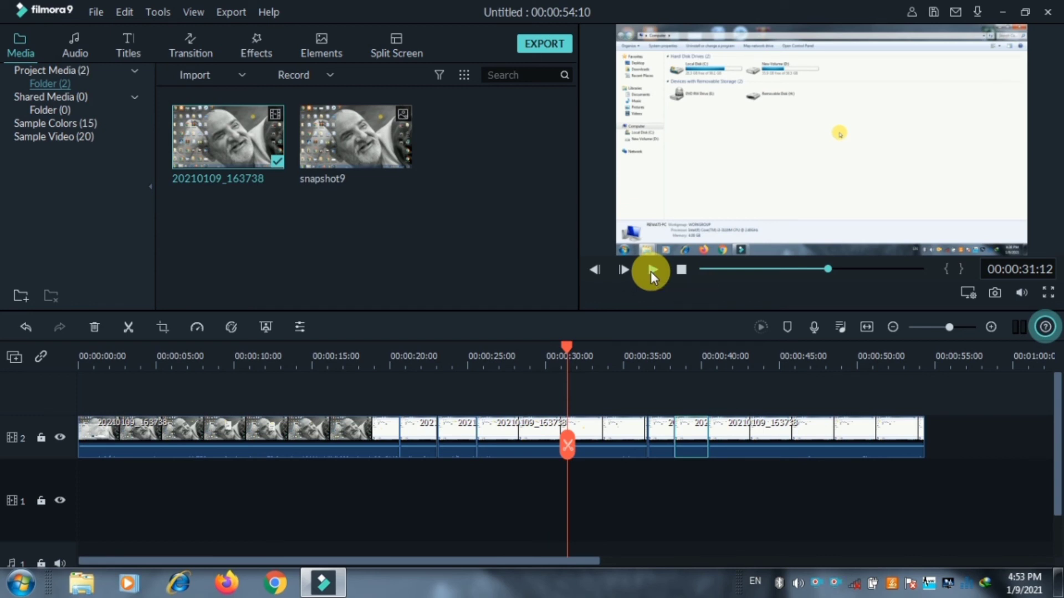
{"action": "left_click", "coordinate": [651, 270]}
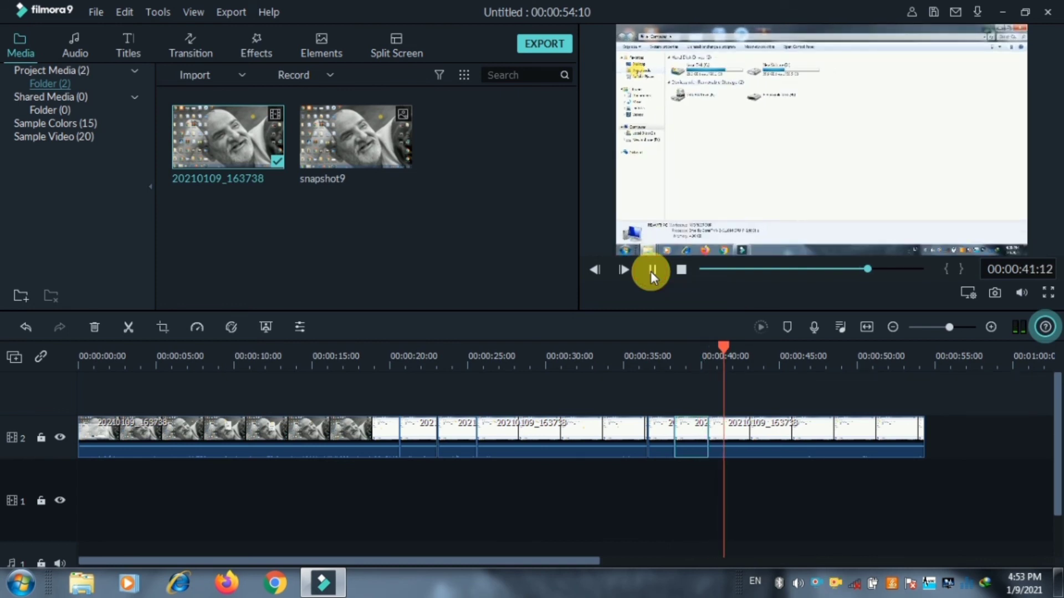
{"action": "left_click", "coordinate": [650, 272]}
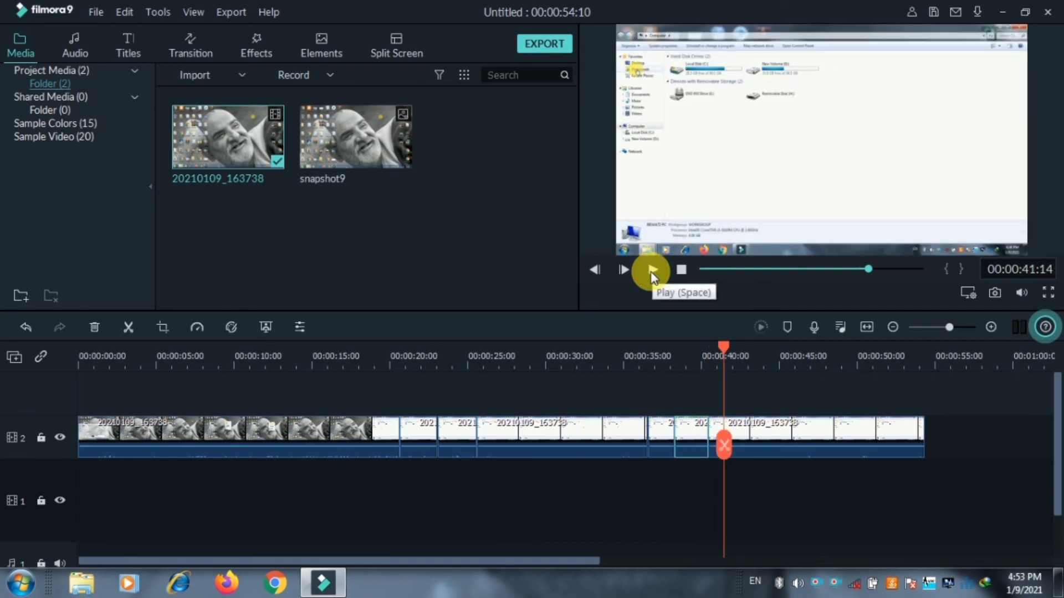